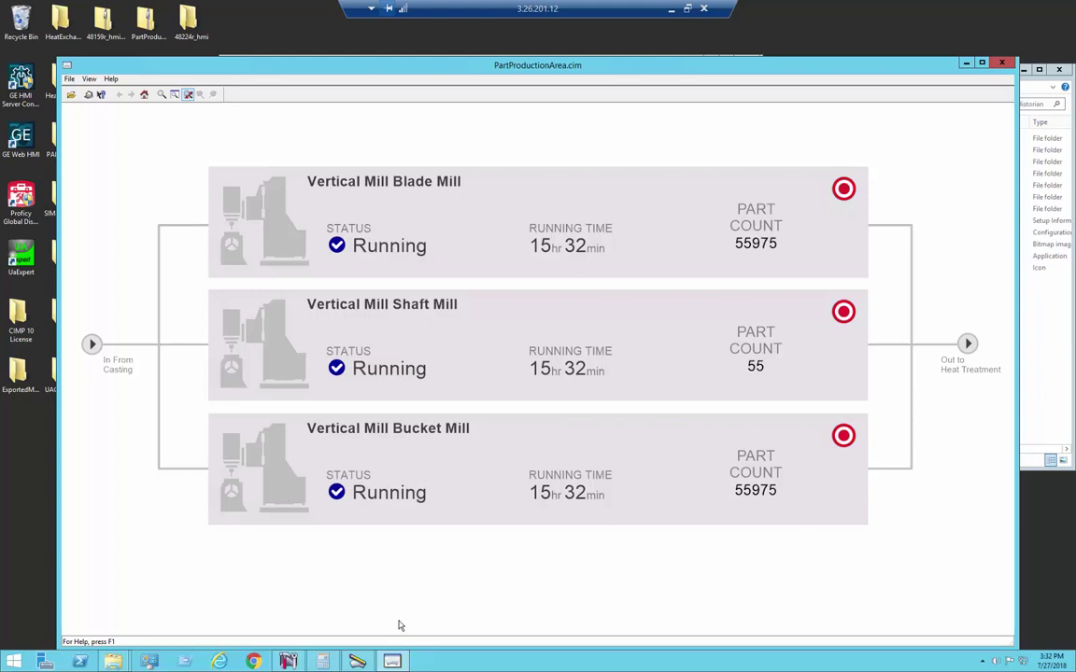
Return to the CimEdit Machine_Lib drawing with the Group side panel closed, after checking the runtime counts
left_click(358, 661)
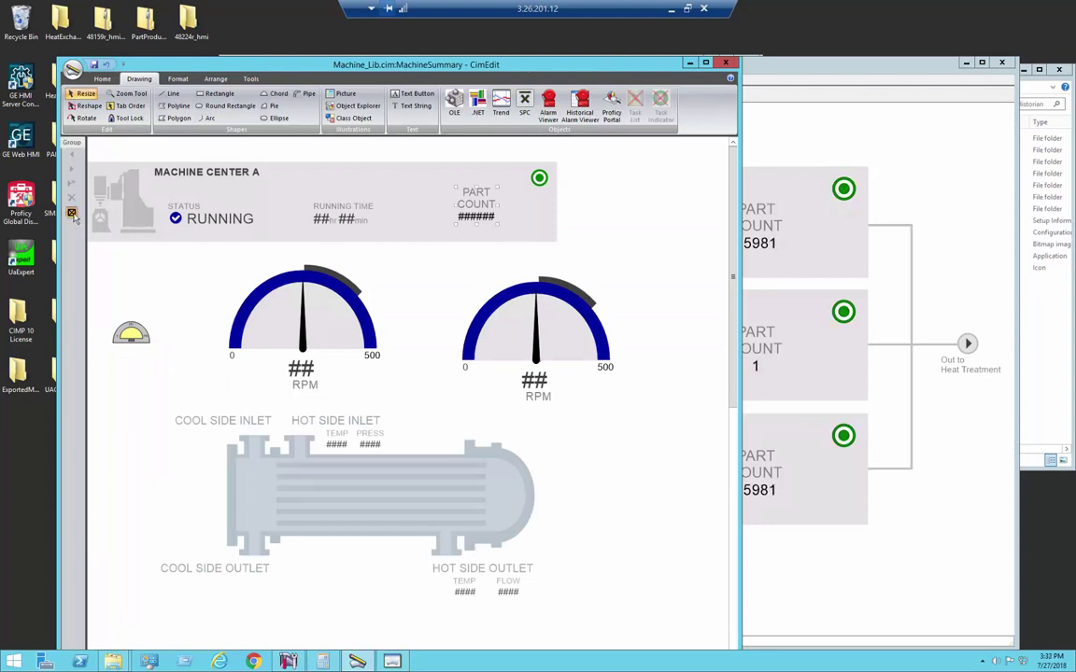
left_click(73, 214)
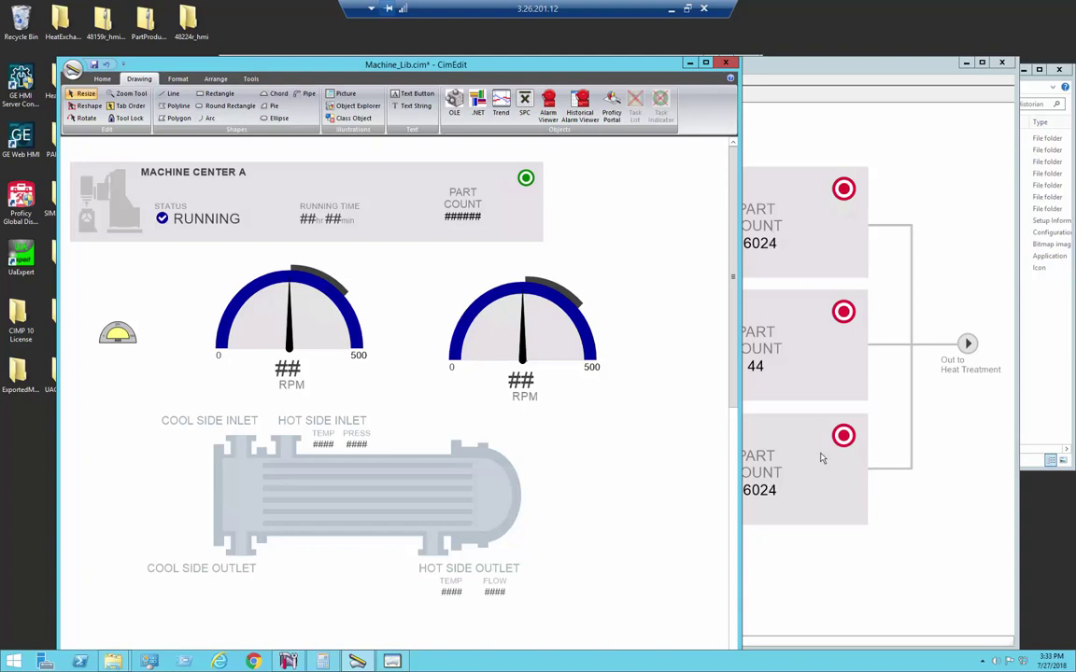
left_click(912, 488)
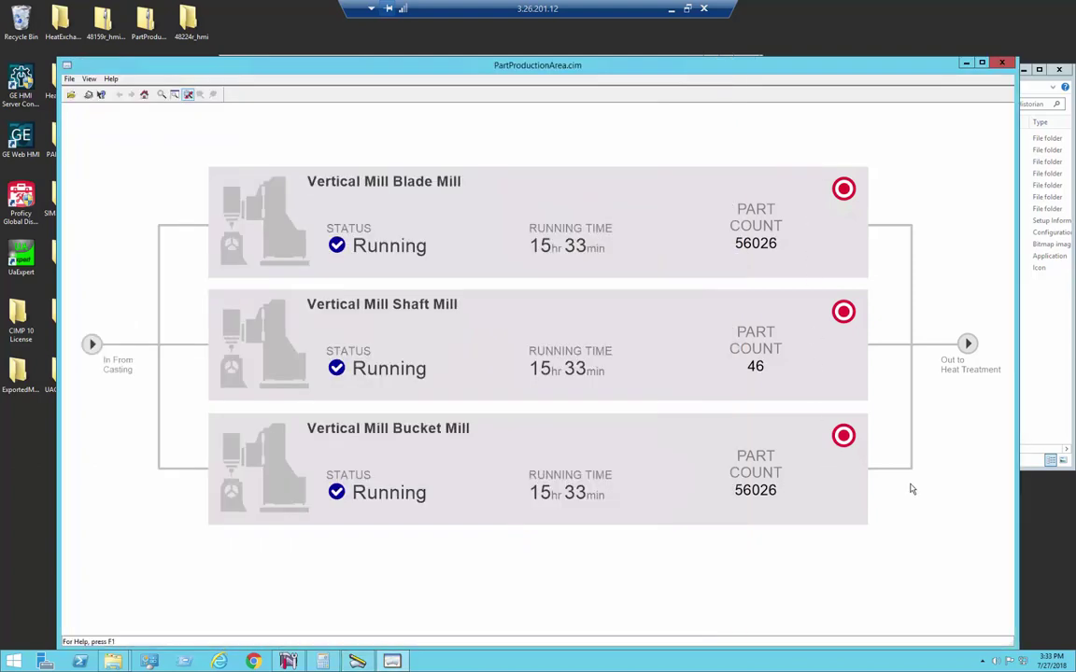
key("alt+Tab")
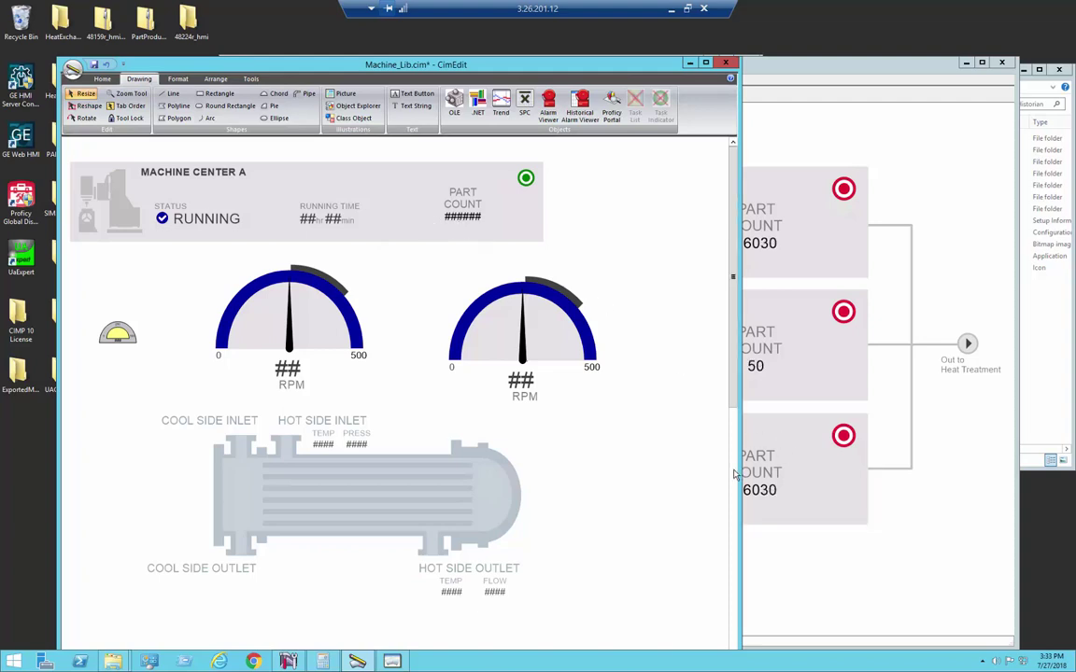
Move the lone circle up beside Machine Center A's part count using cut and paste
scroll(735, 476, "down", 5)
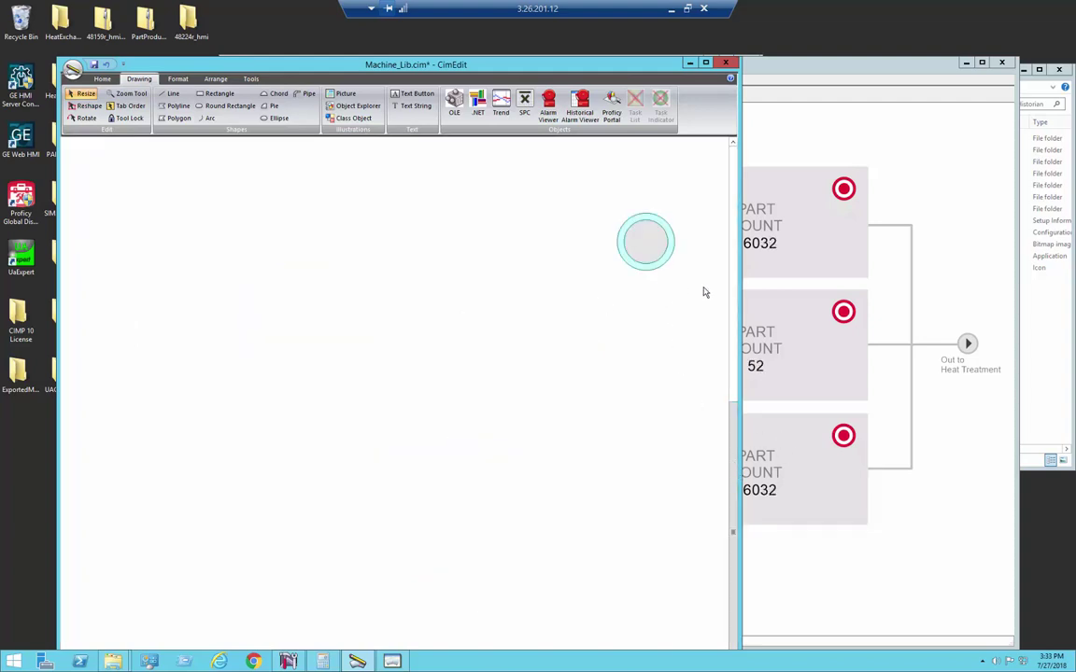
left_click_drag(705, 292, 603, 201)
left_click_drag(735, 405, 734, 150)
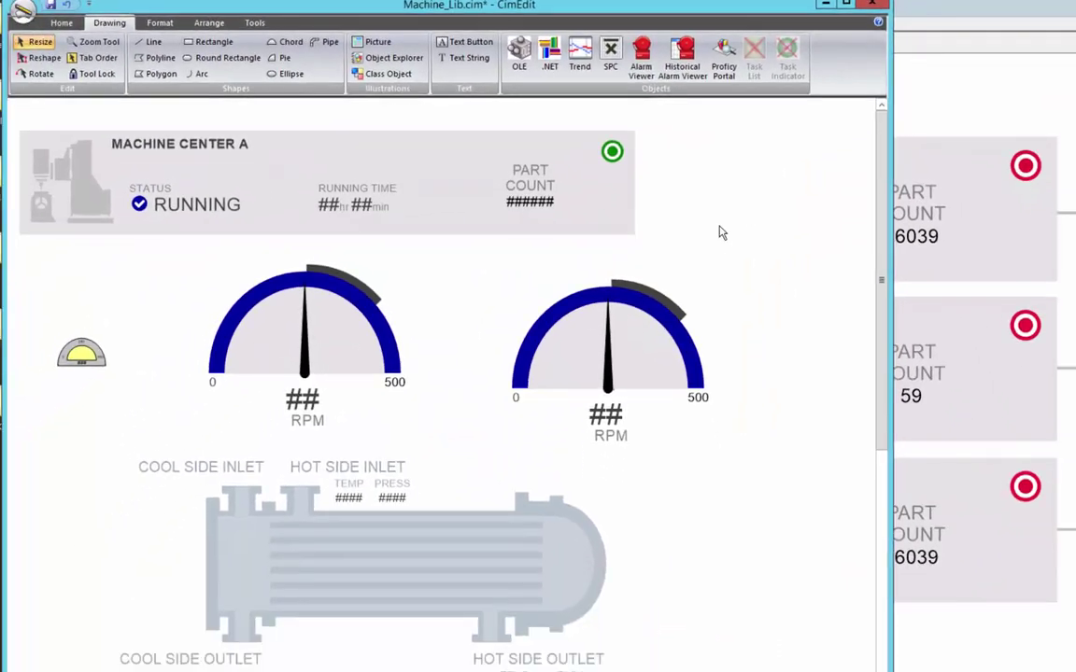
key("ctrl+v")
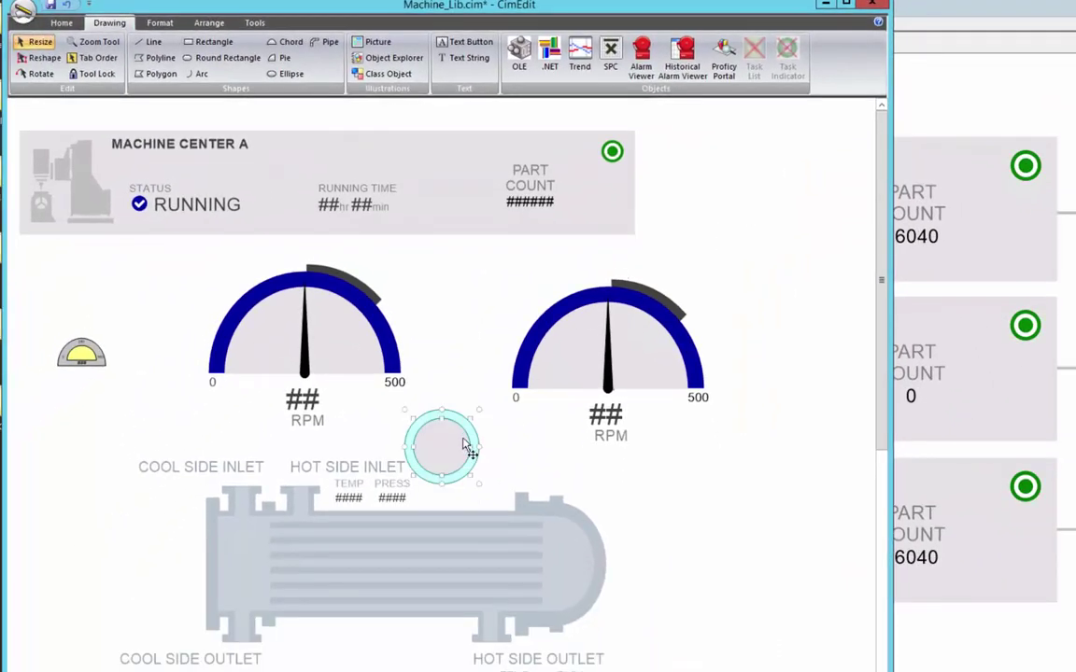
left_click_drag(464, 445, 735, 196)
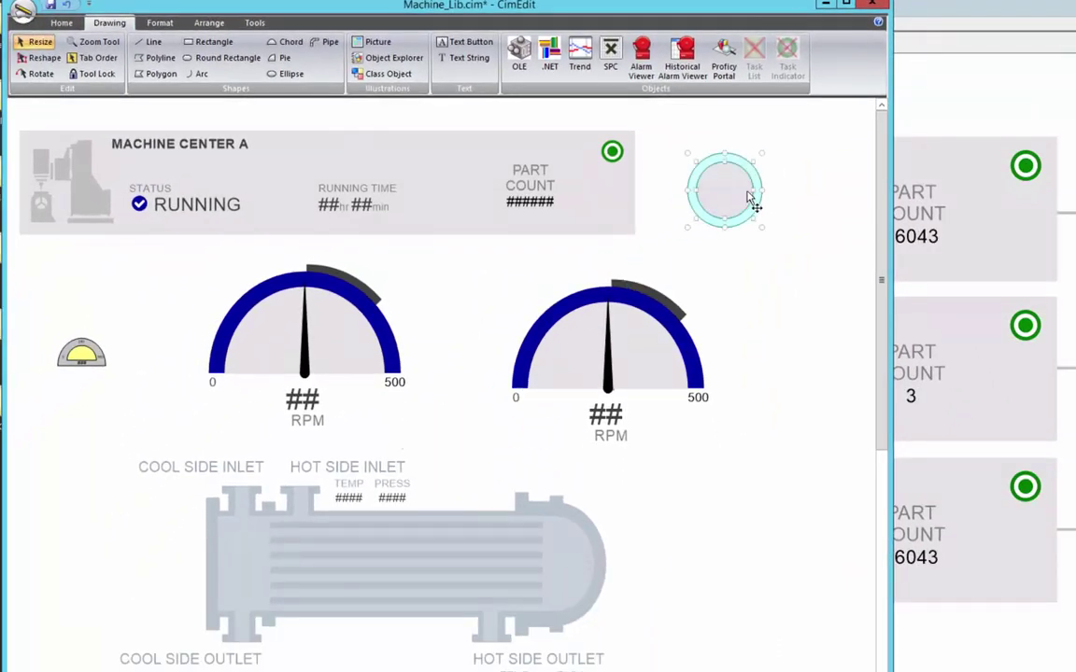
Draw a small teal pie wedge inside the circle
left_click(660, 253)
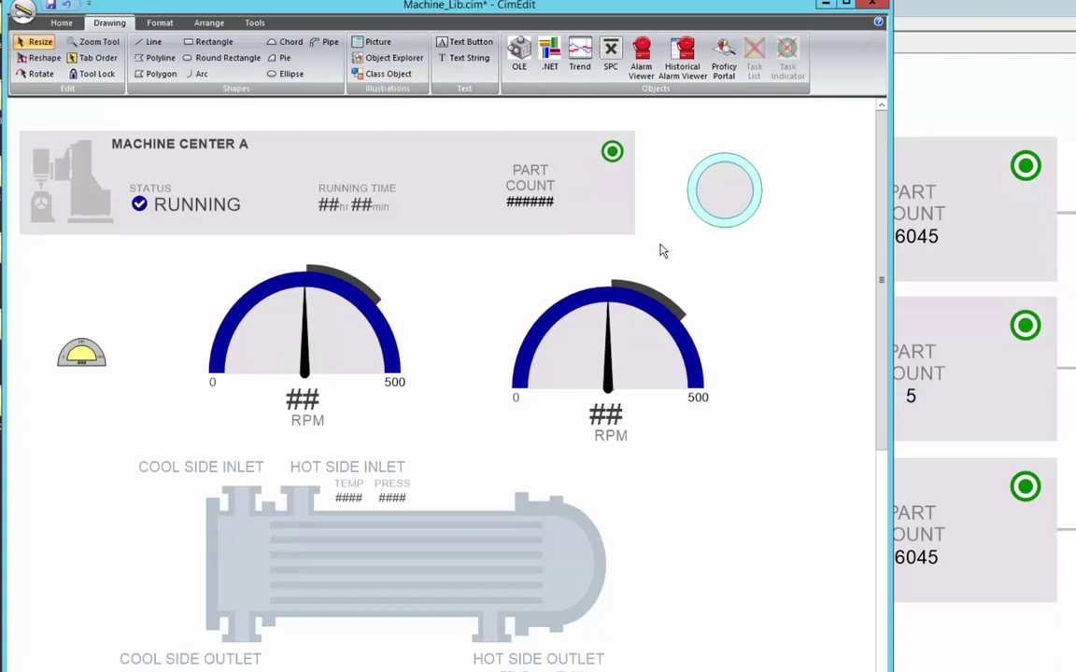
left_click(283, 59)
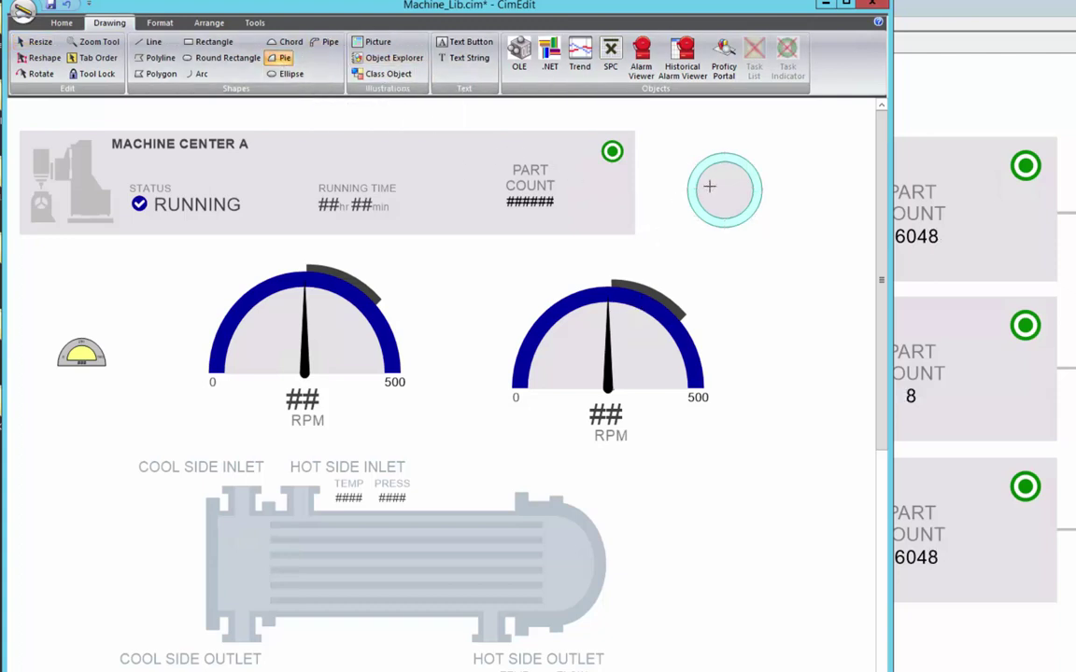
left_click_drag(723, 185, 748, 213)
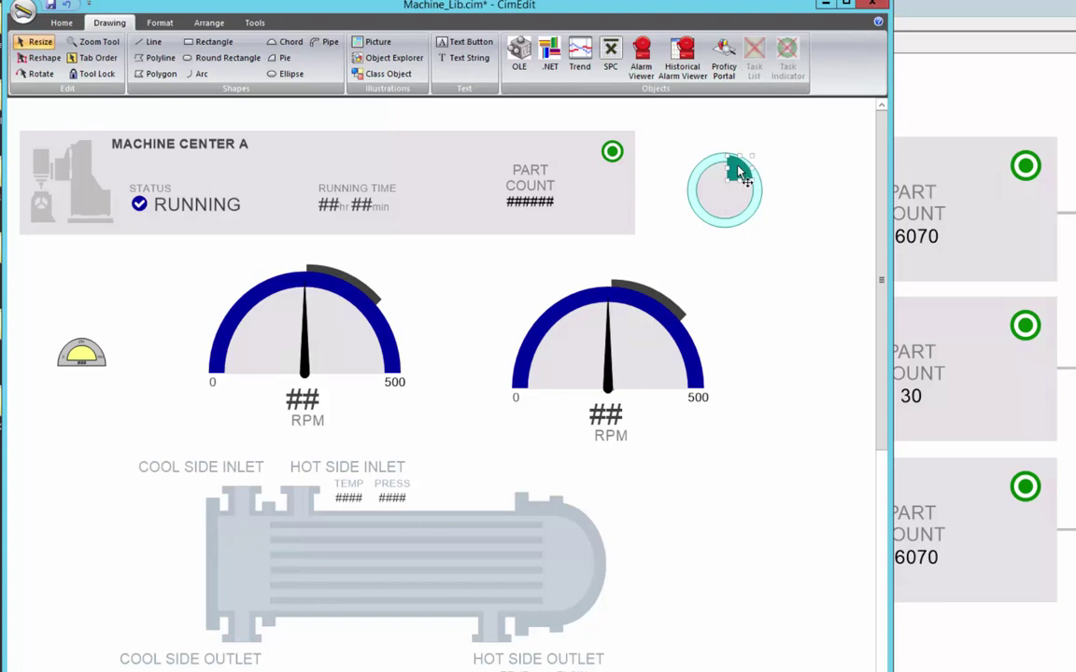
Set the pie's Geometry End angle to 90 so it becomes a full disc
double_click(738, 173)
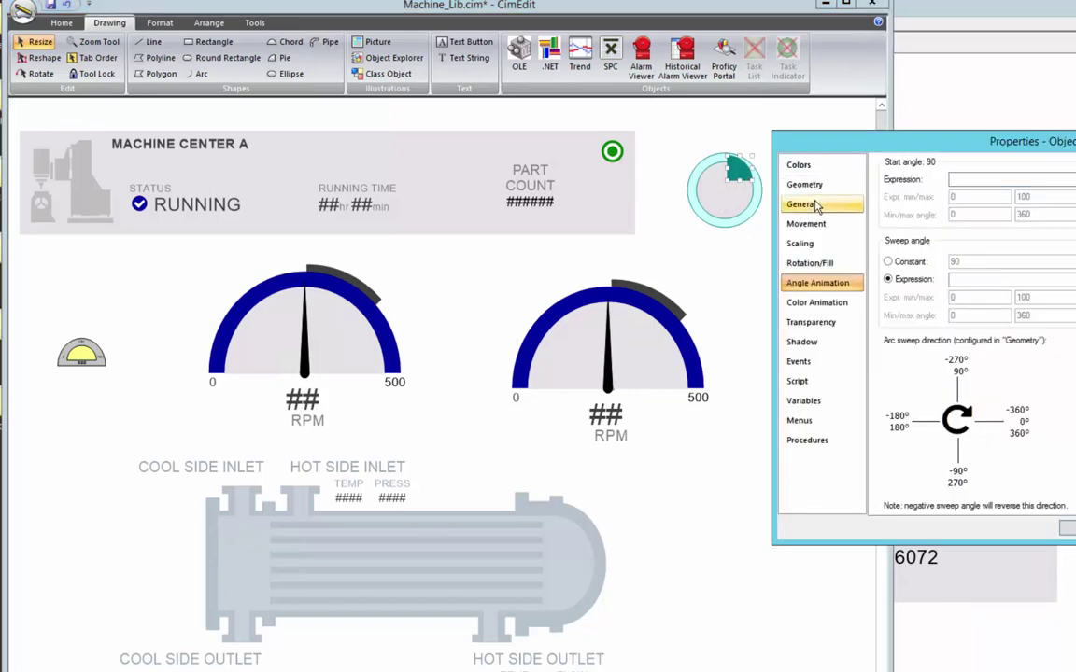
left_click(813, 205)
left_click(804, 184)
left_click(736, 346)
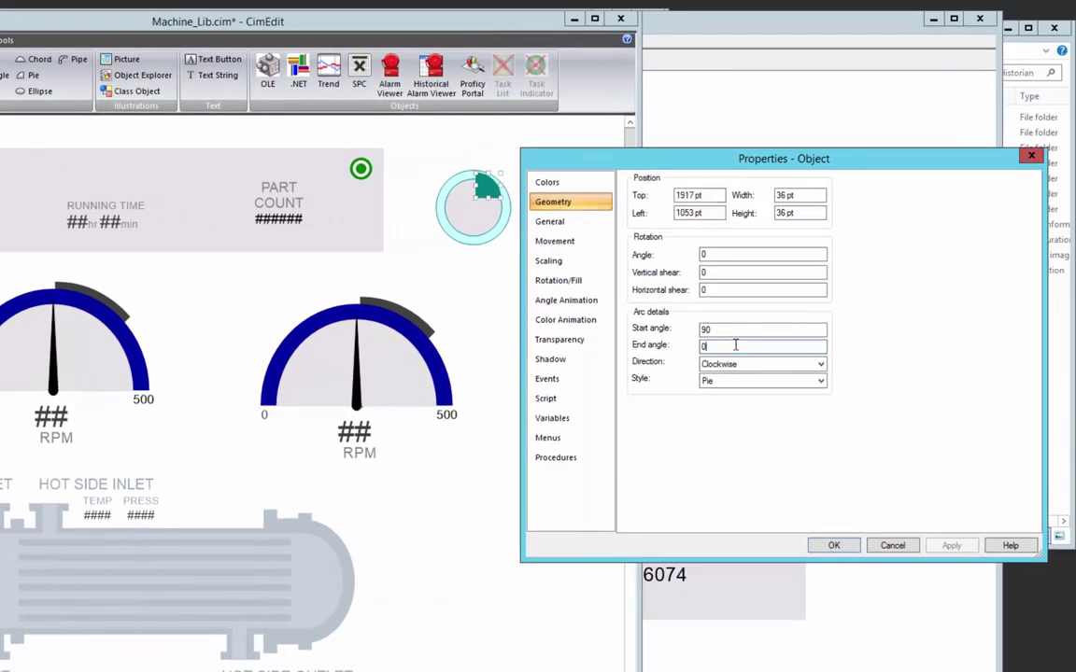
type("90")
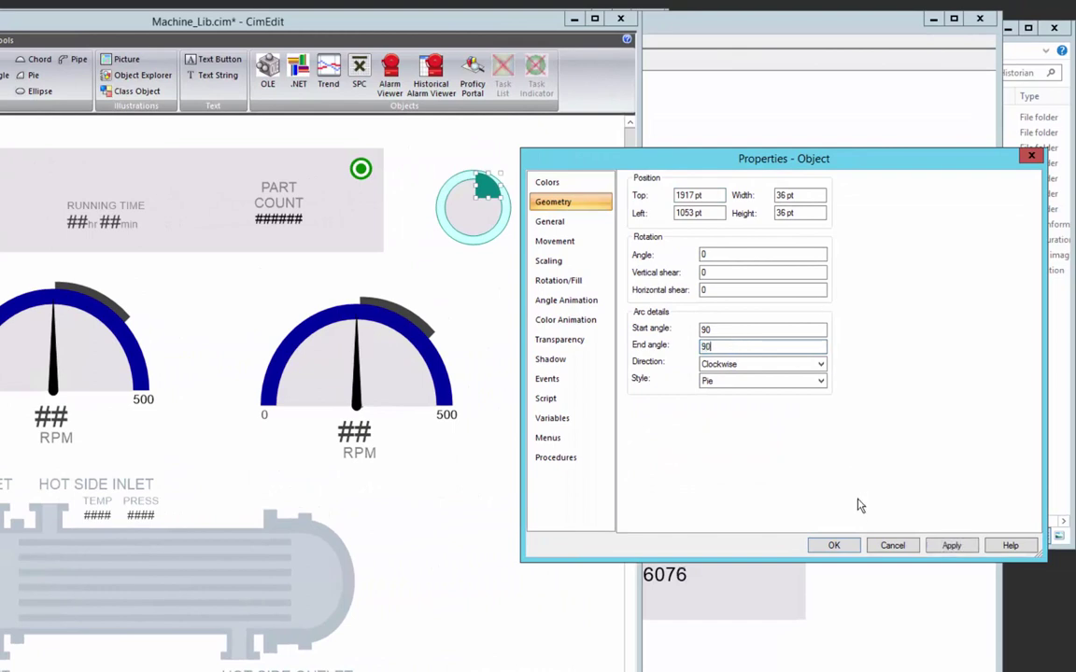
left_click(834, 546)
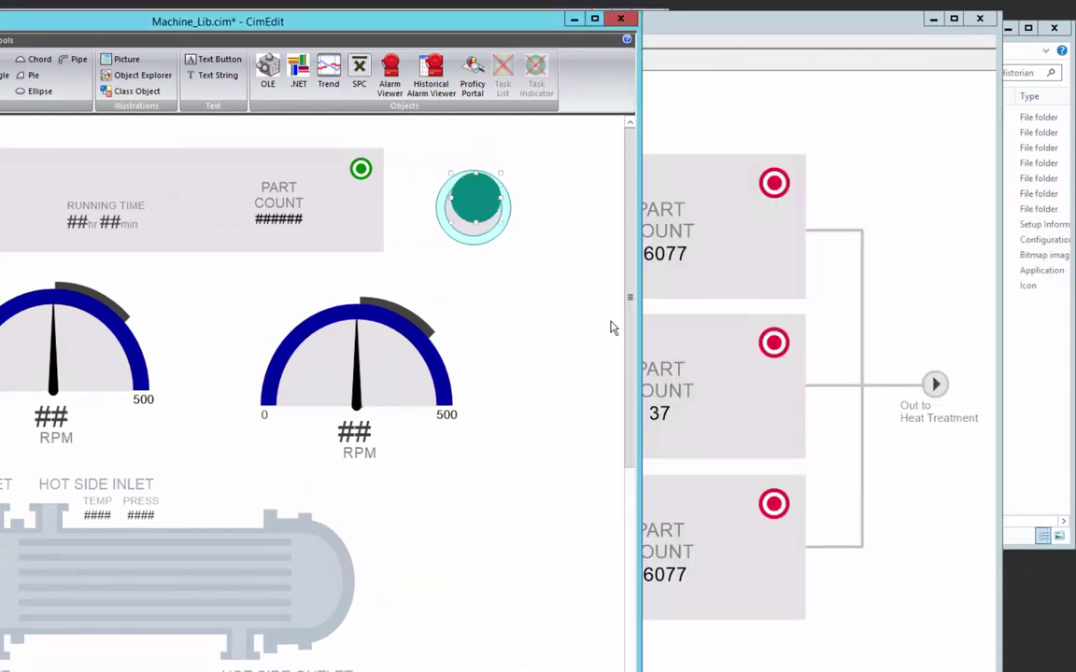
Make the teal disc the same size as the ring and align it centred over the ring
right_click(507, 218)
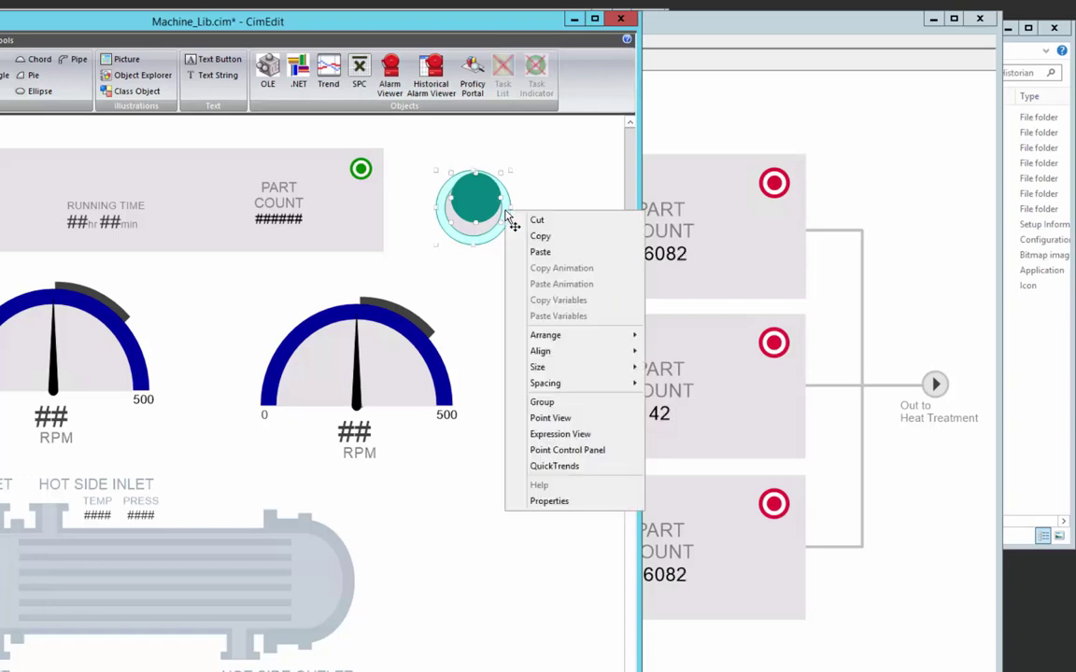
mouse_move(581, 377)
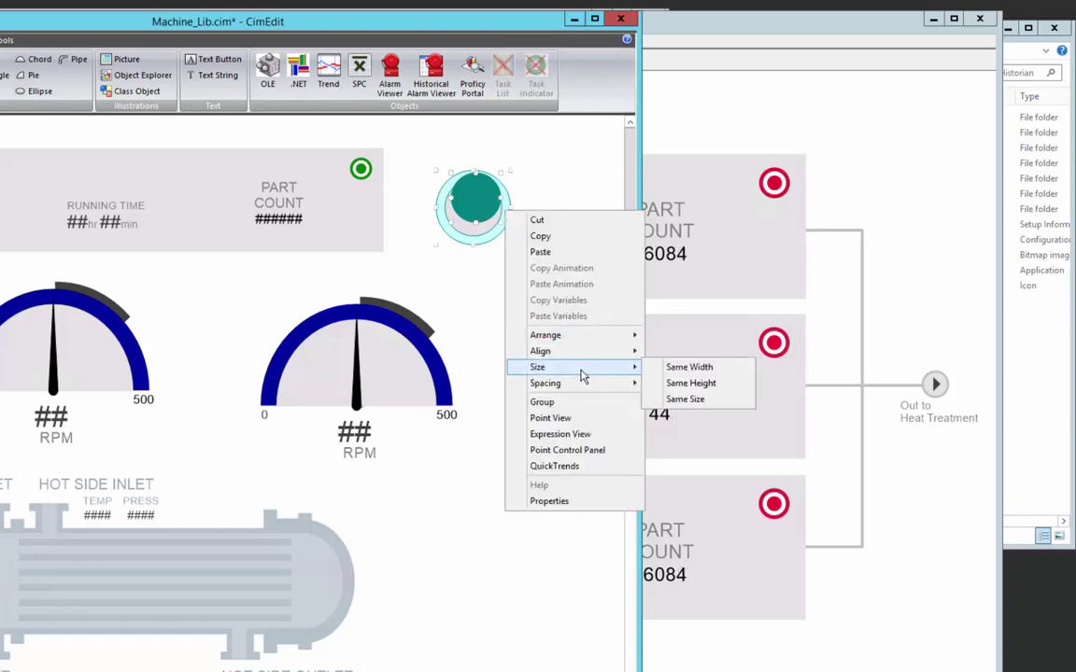
left_click(692, 398)
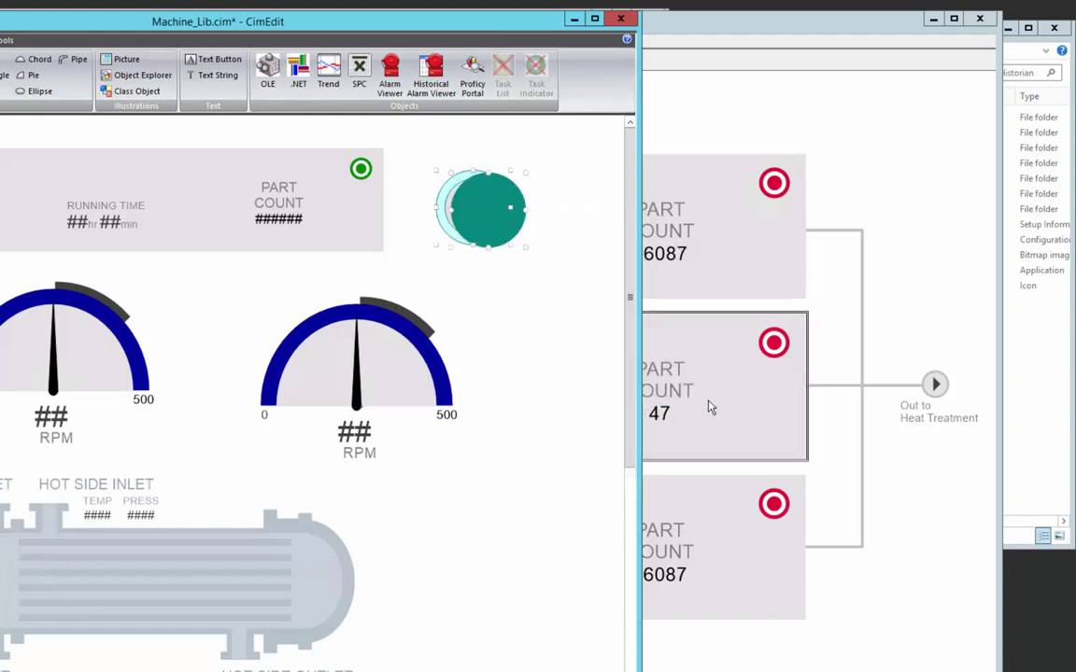
right_click(500, 209)
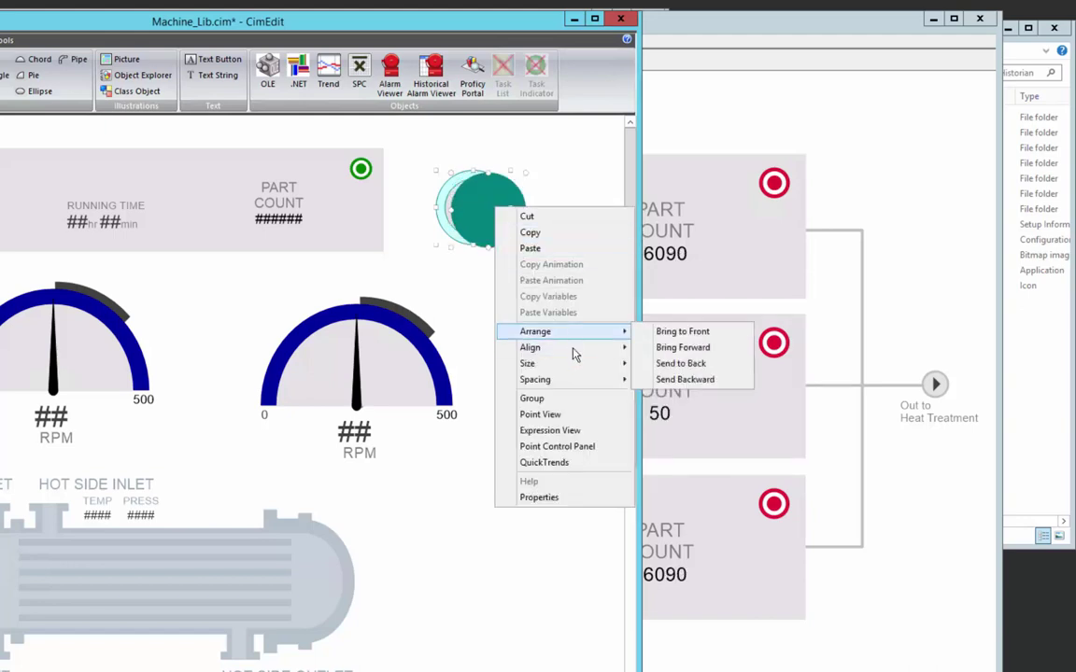
mouse_move(572, 347)
left_click(671, 364)
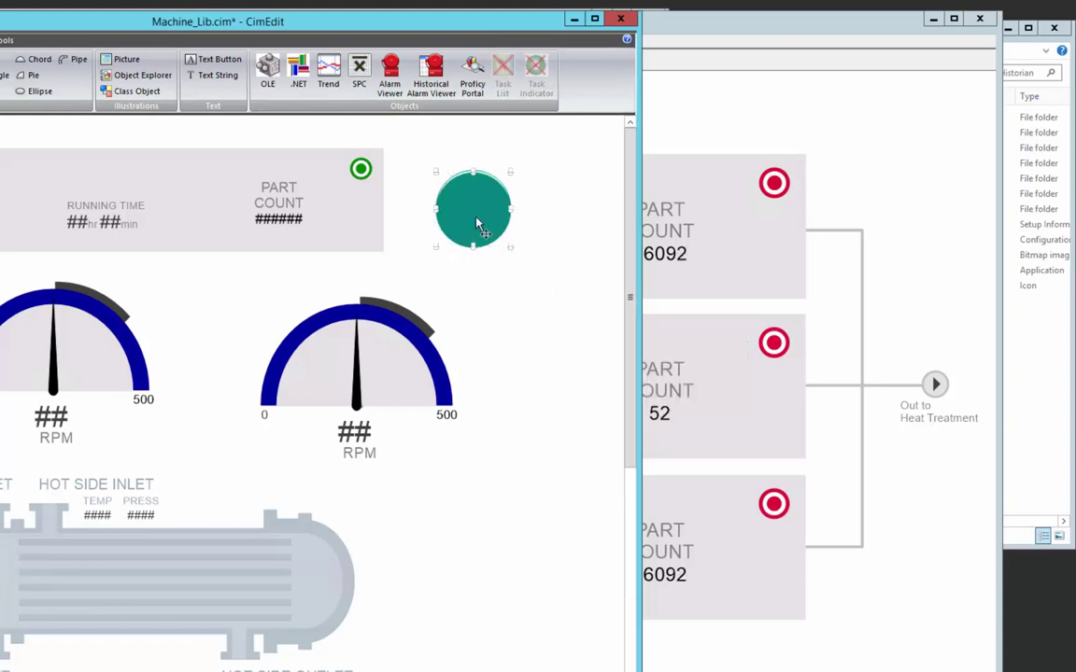
right_click(476, 221)
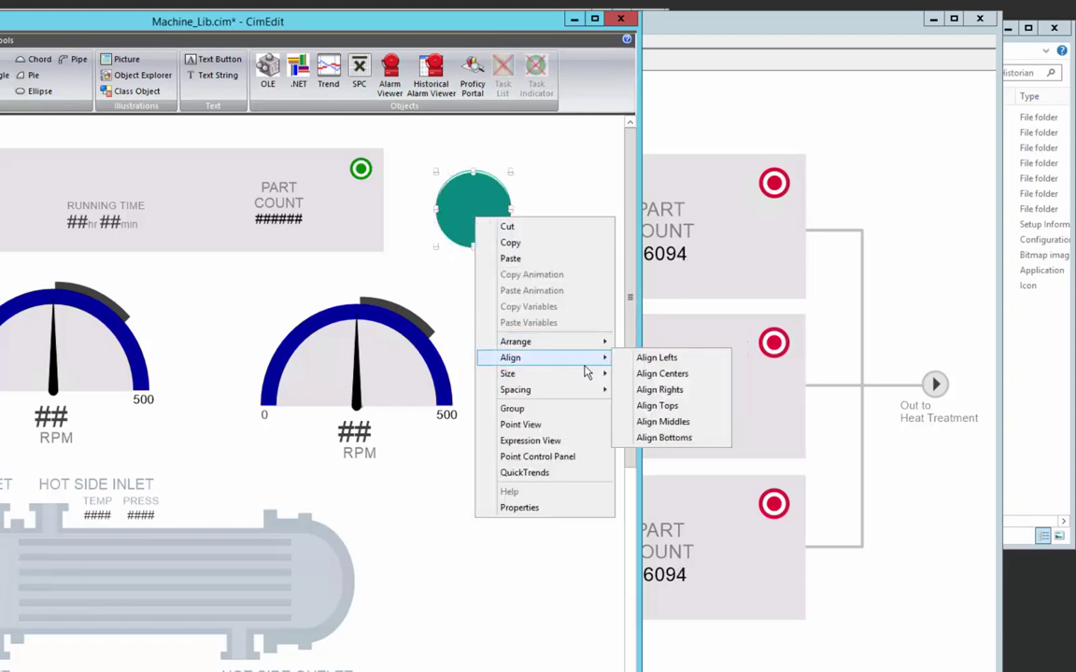
left_click(679, 408)
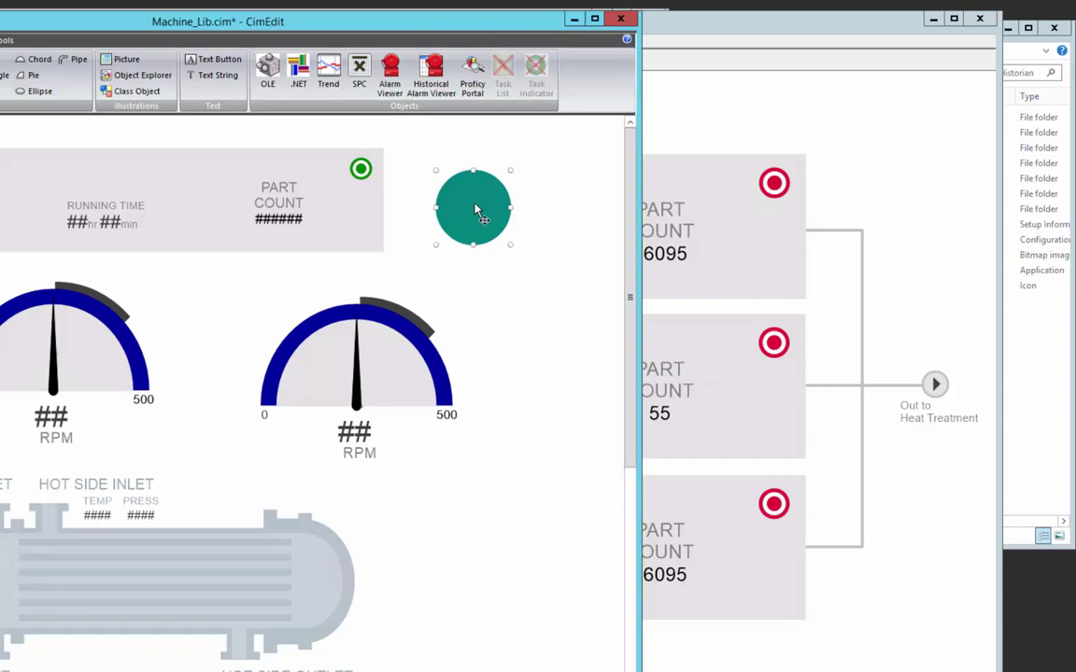
left_click(560, 209)
Set the teal circle's End angle to 0, turning it back into a quarter pie
left_click(480, 213)
double_click(480, 213)
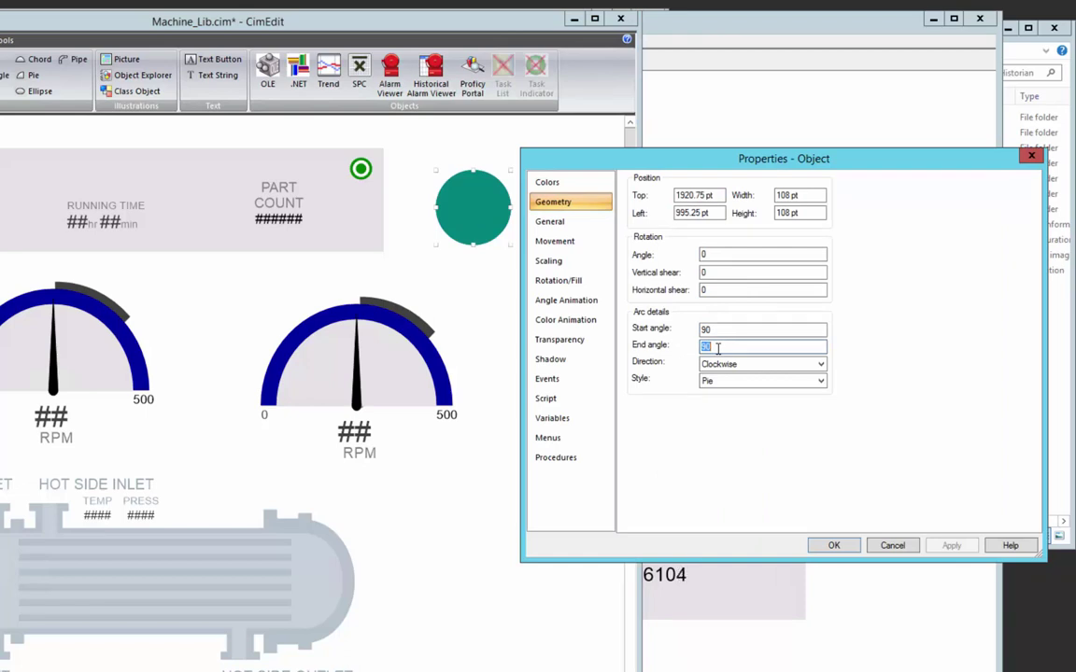
type("0")
key("Return")
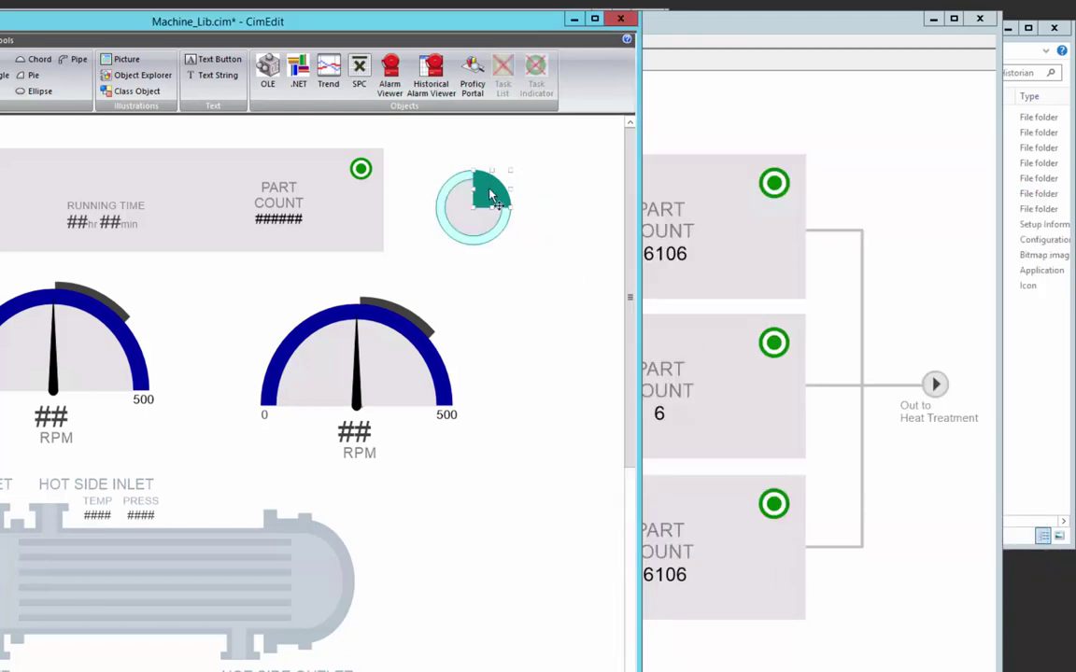
Send the teal wedge to the back, behind the ring
right_click(492, 197)
mouse_move(570, 316)
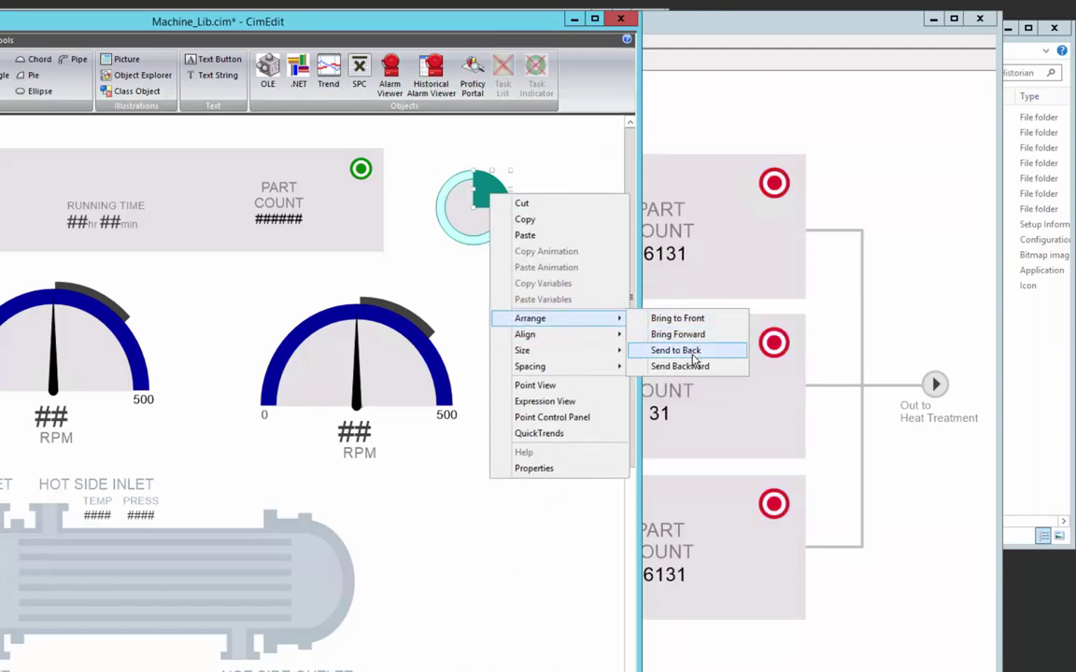
left_click(692, 354)
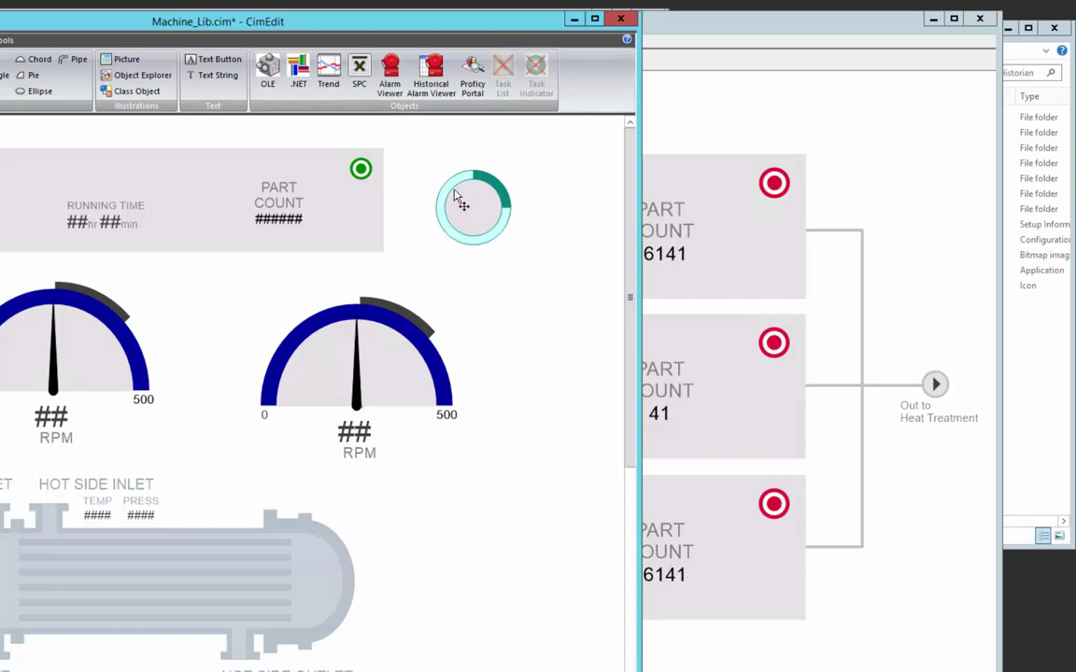
In Angle Animation, set the sweep angle expression to {$Object}.PartCount
double_click(502, 193)
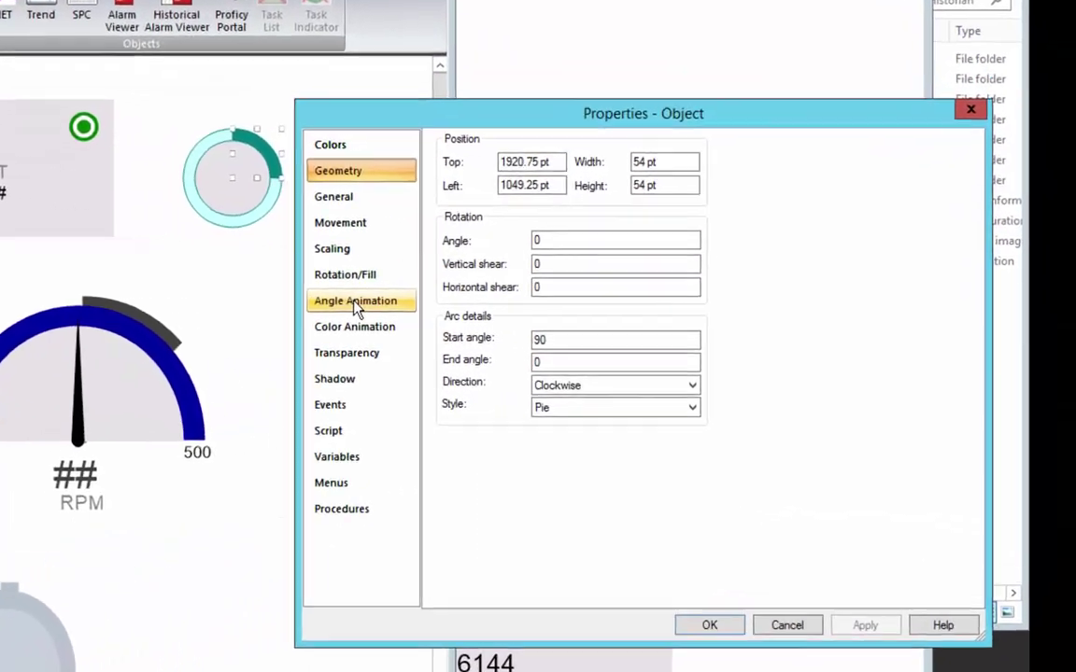
left_click(357, 306)
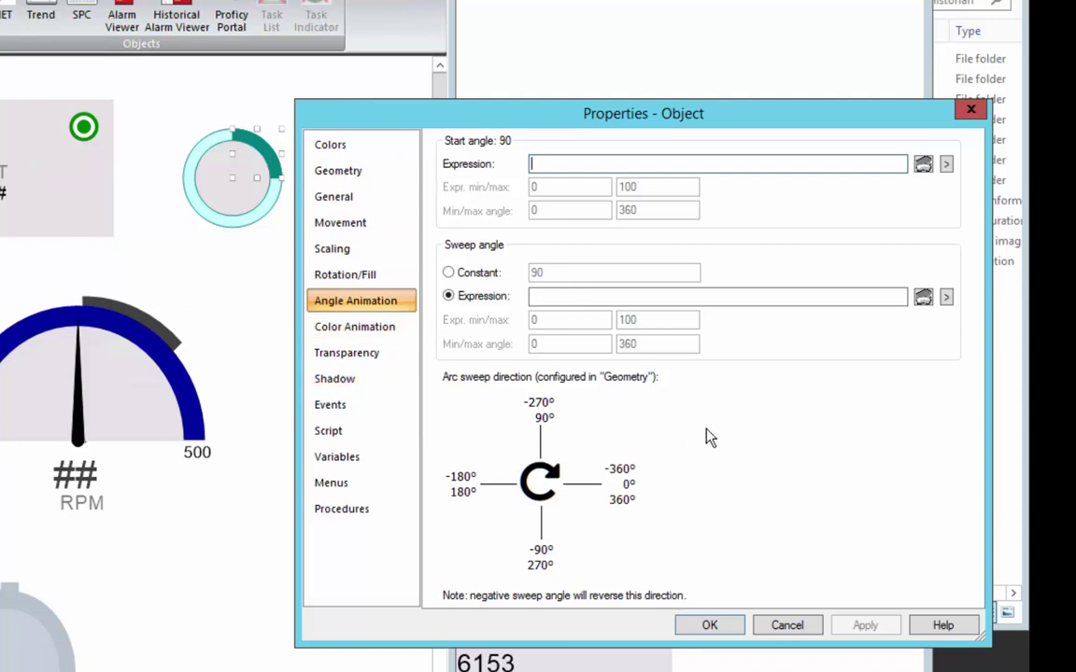
left_click(542, 165)
left_click(560, 297)
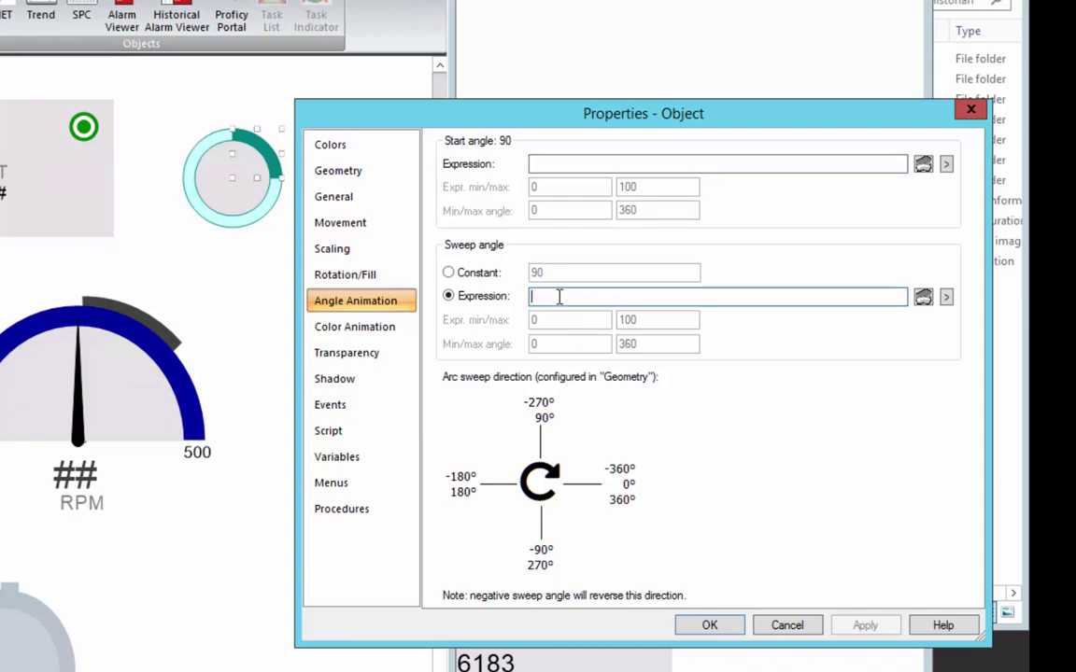
type("(")
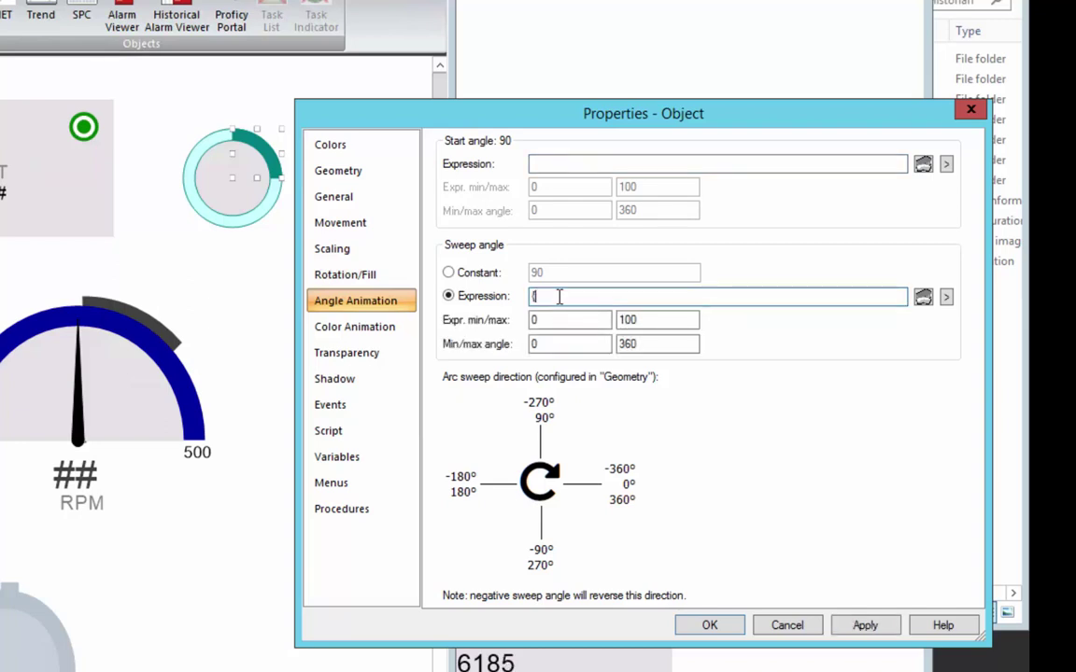
type("$Object}.Part")
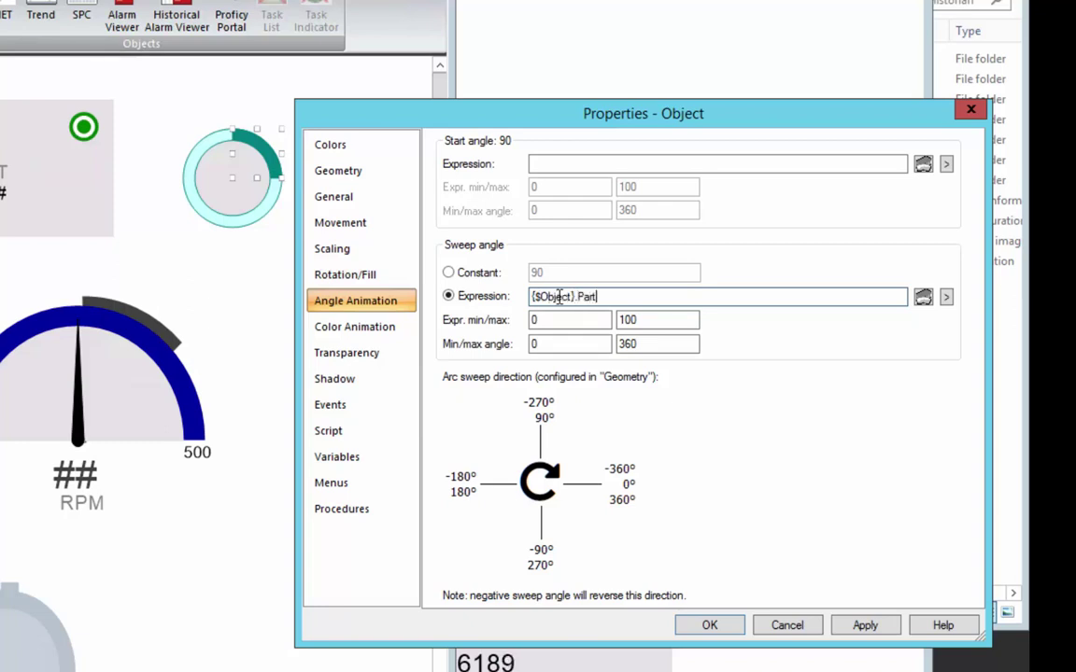
type("Count")
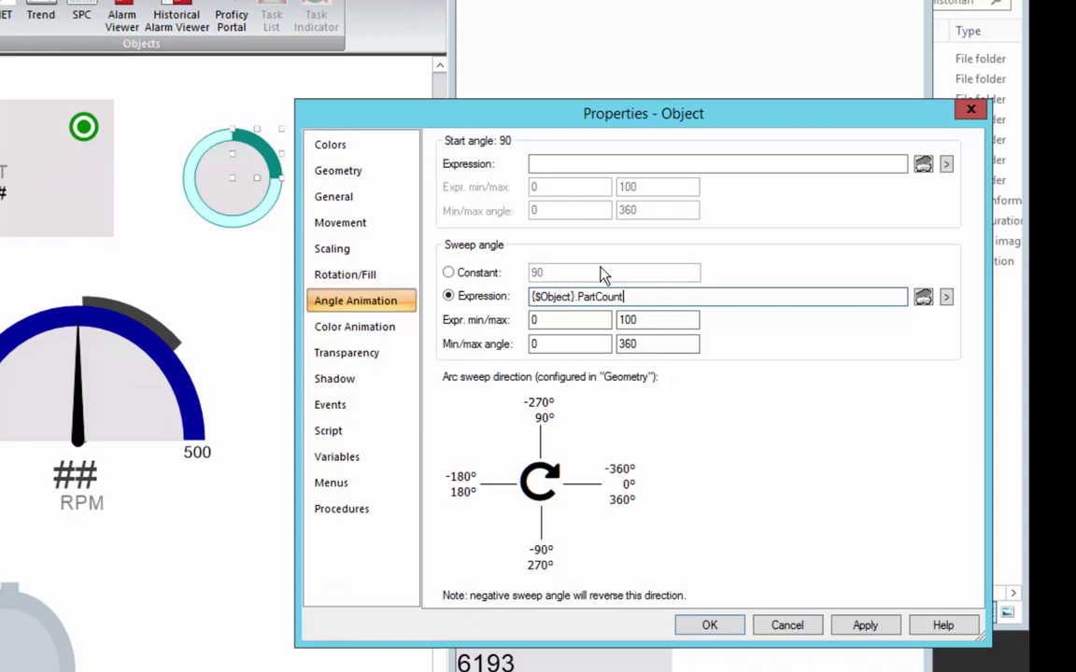
Change the expression maximum from 100 to 60, apply, and dismiss the undefined-variable warning
left_click(558, 320)
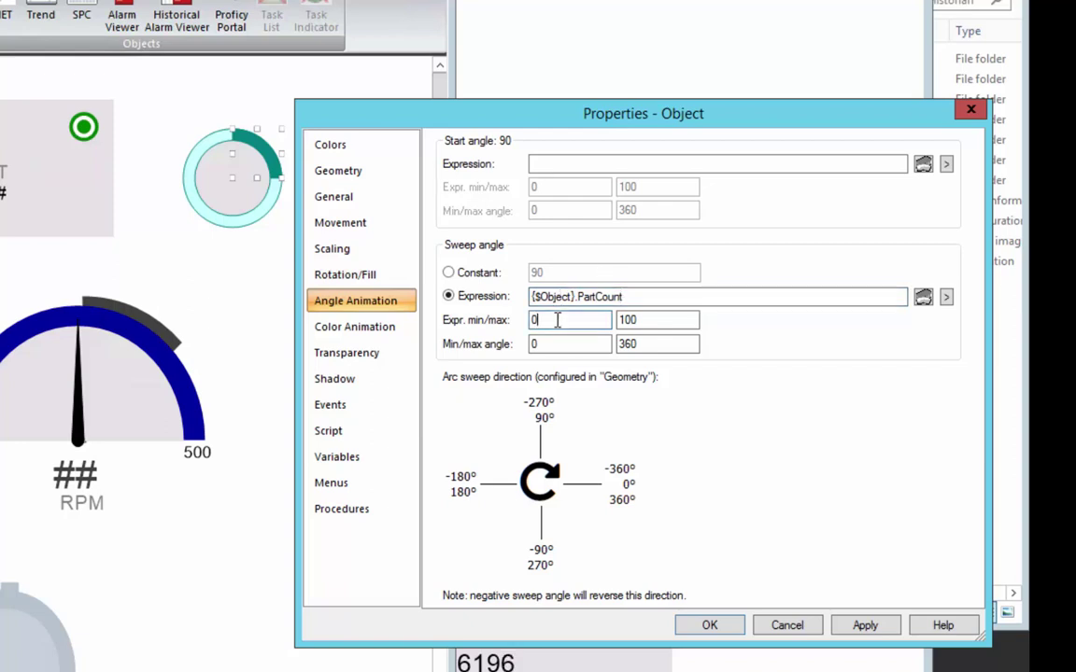
left_click(635, 321)
double_click(635, 320)
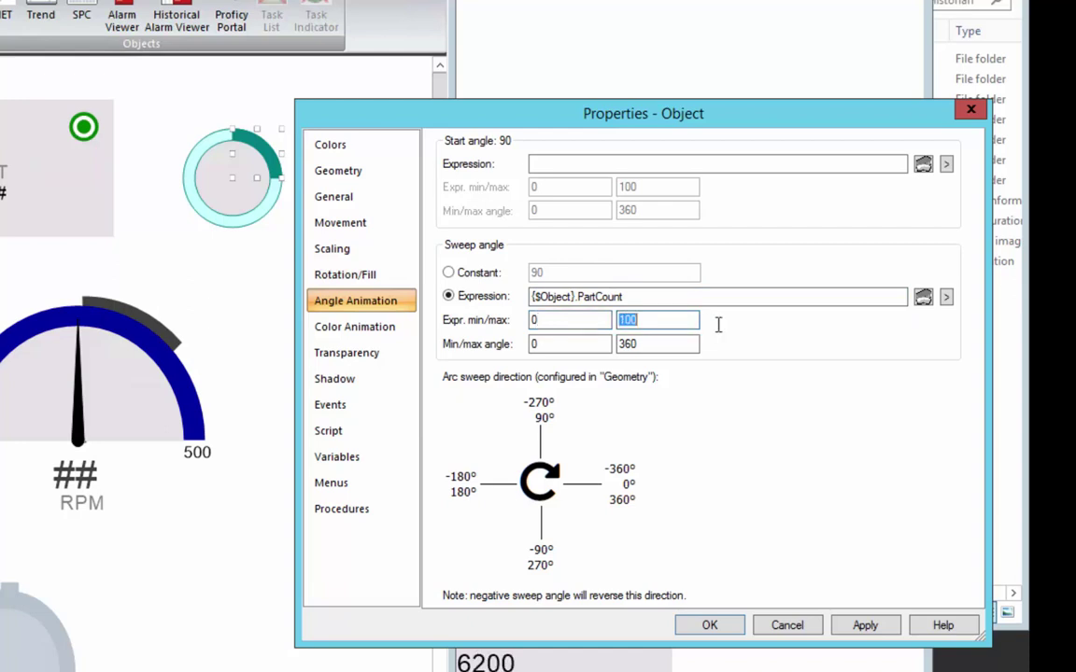
type("60")
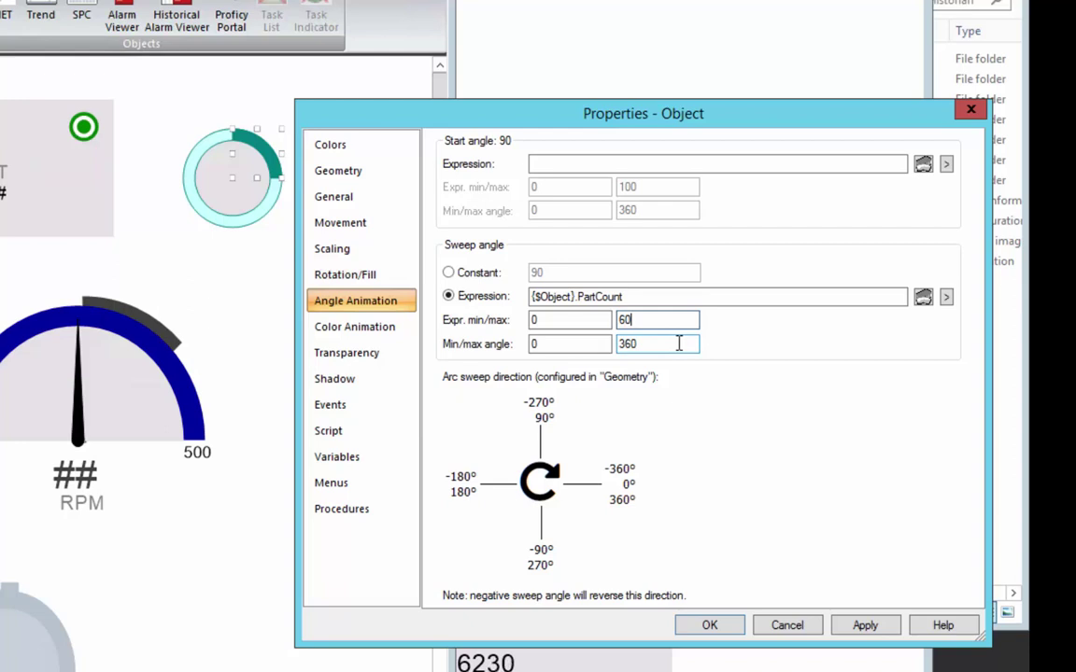
left_click(707, 626)
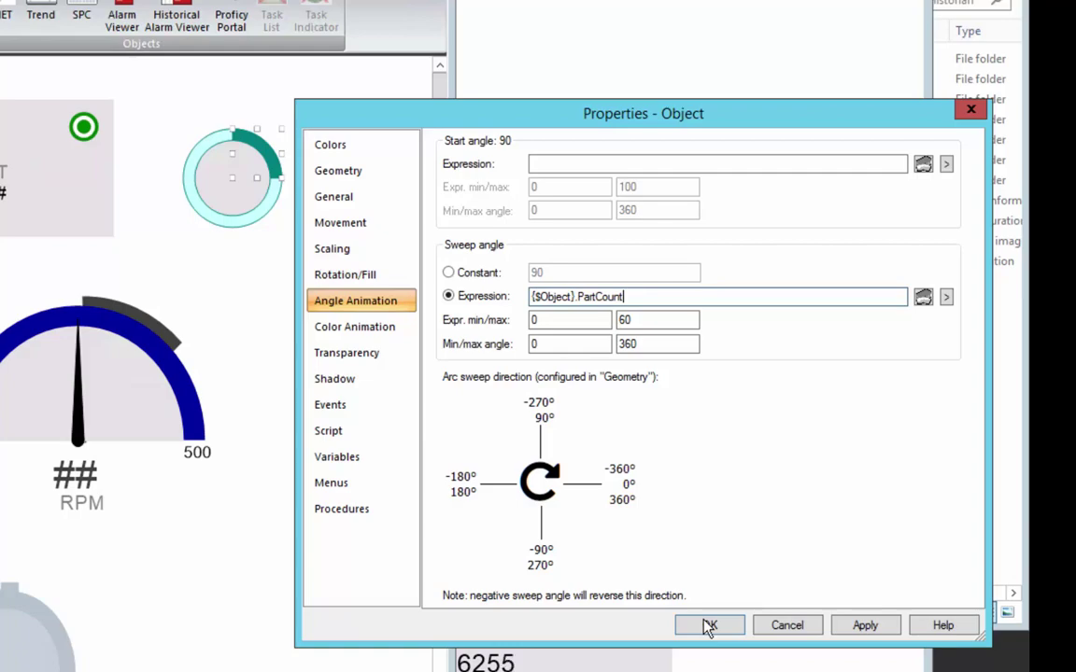
left_click(710, 626)
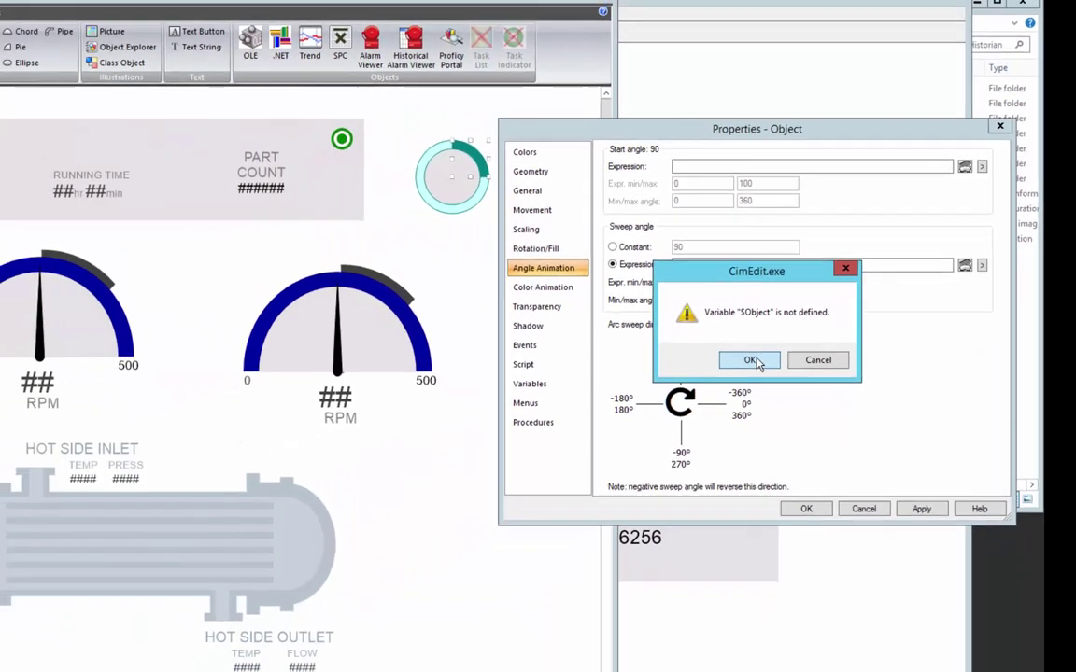
Remove the ring gauge from the Machine_Lib canvas
left_click(603, 422)
left_click(553, 205)
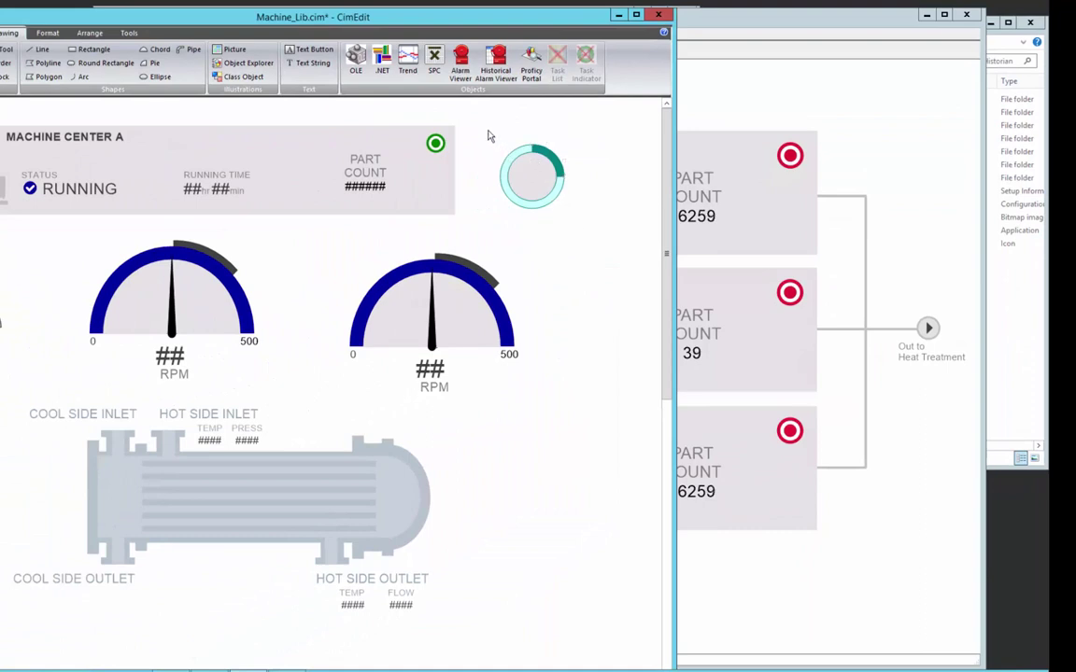
right_click(555, 195)
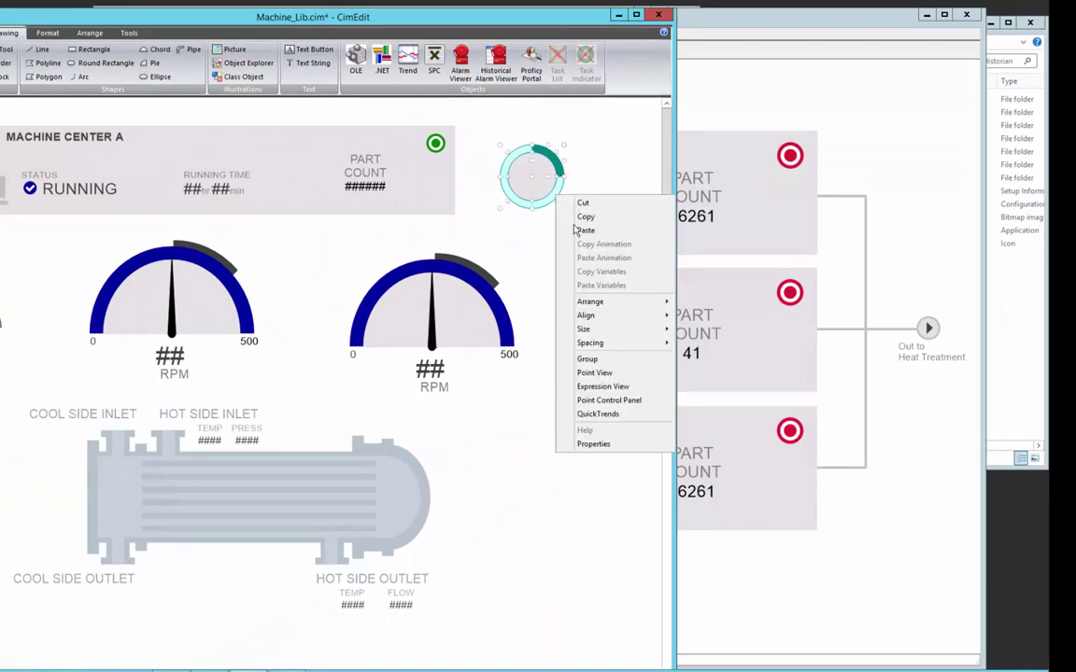
left_click(589, 359)
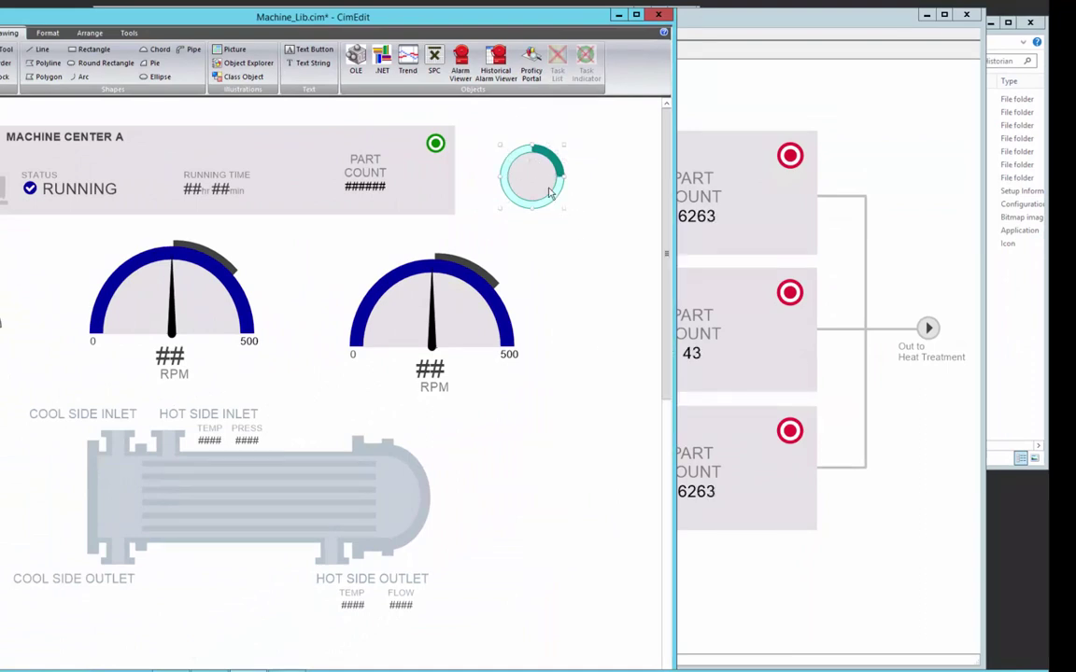
key("Delete")
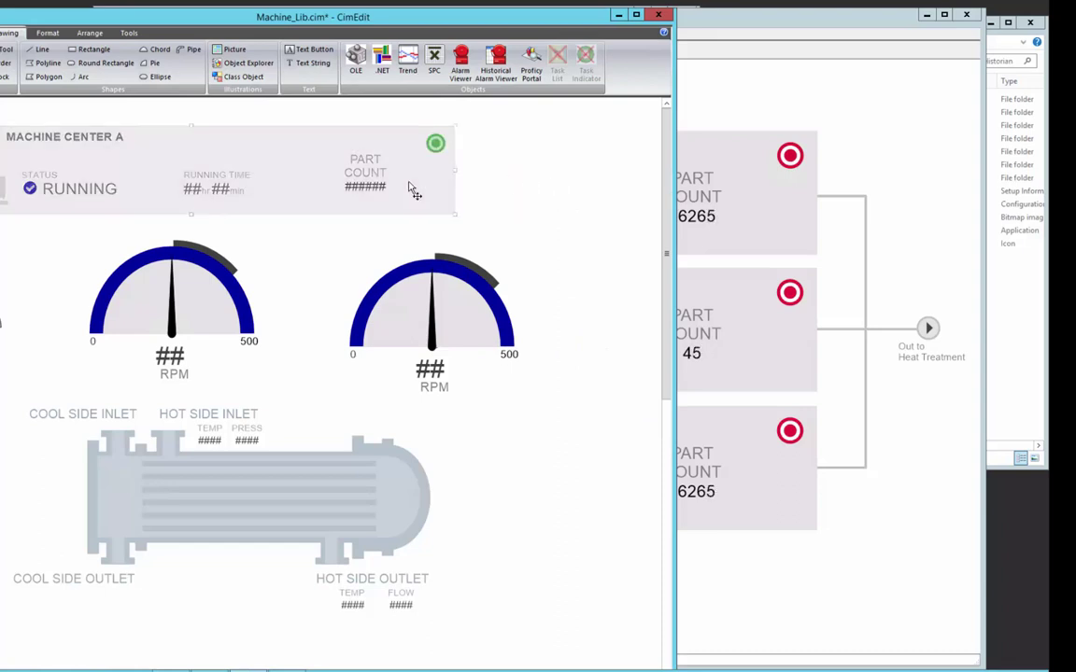
Open the Machine Center A panel's MachineSummary group for editing
left_click(353, 193)
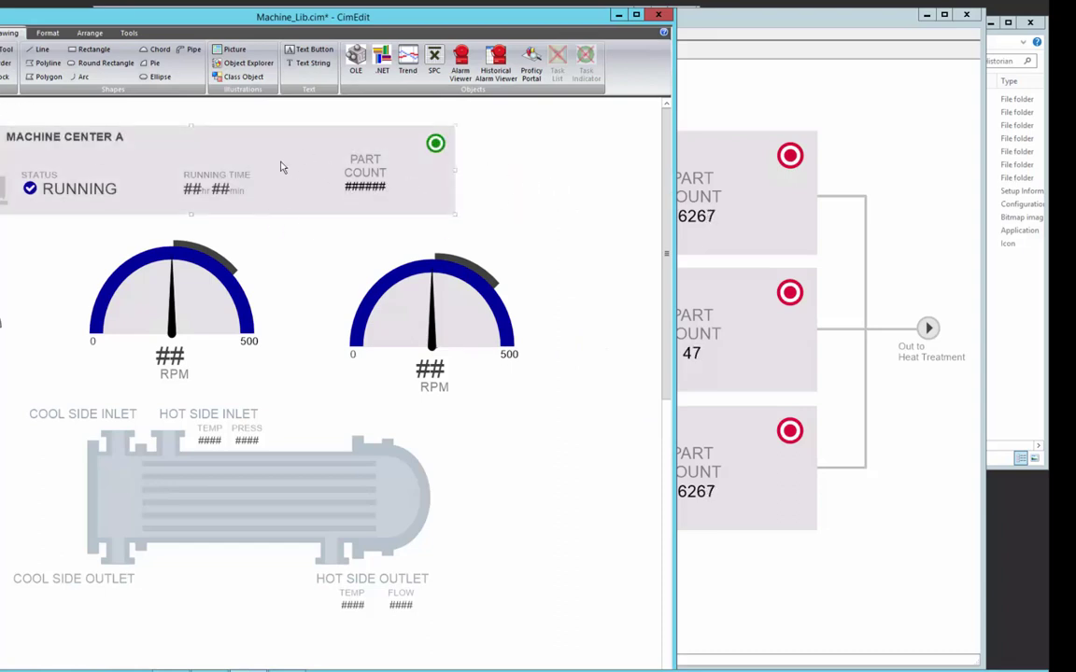
right_click(6, 157)
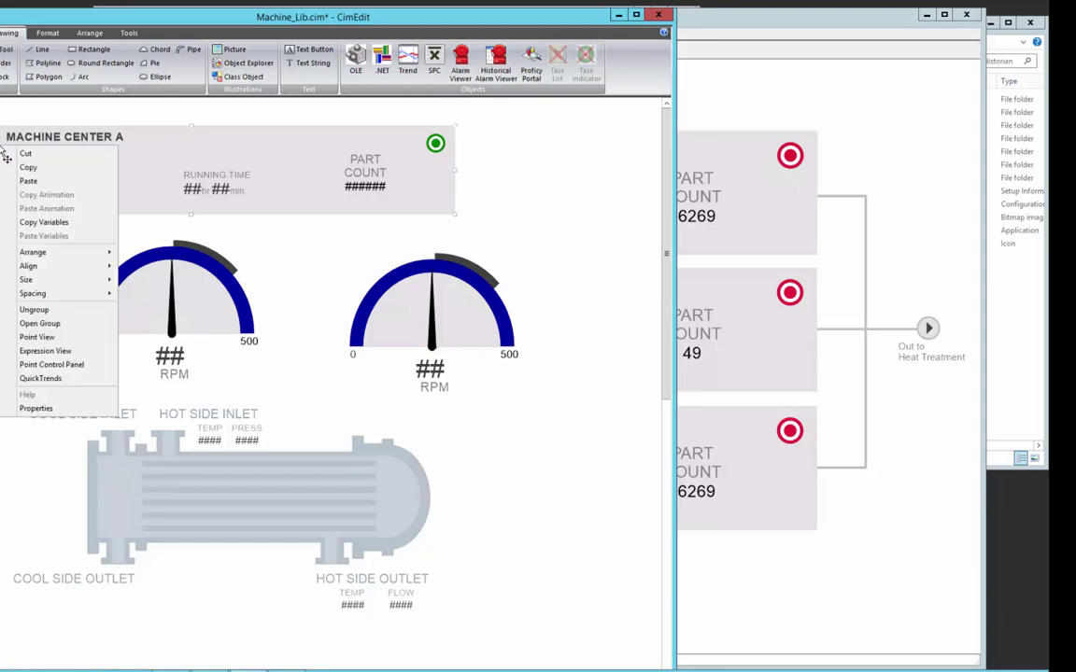
left_click(42, 325)
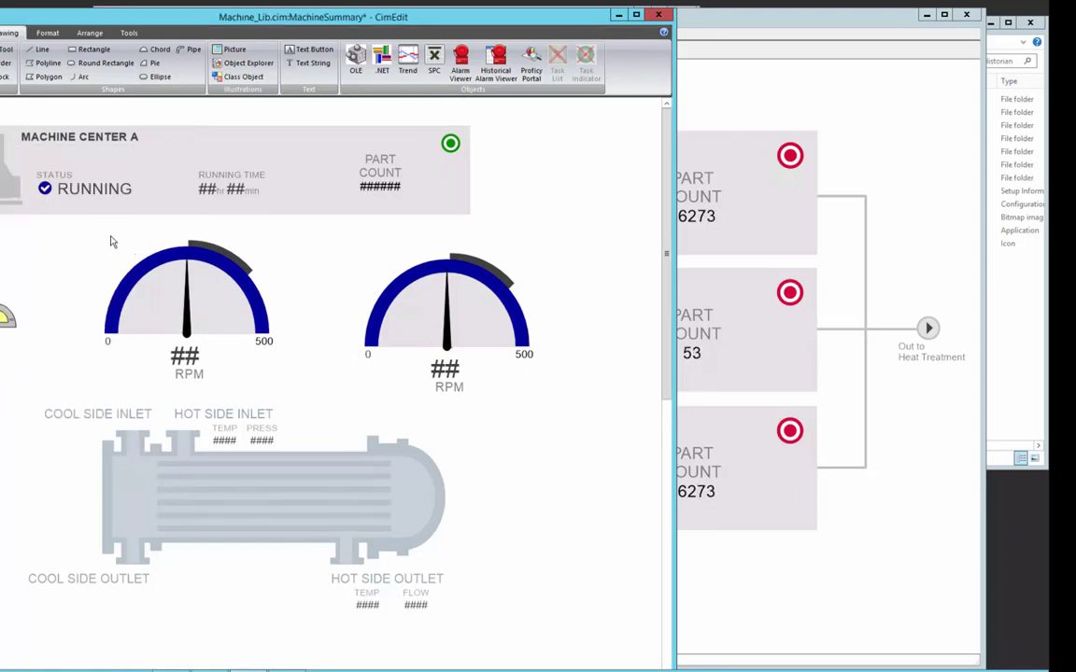
Paste the ring into the group, shrink the PART COUNT text, and bring it to front
key("ctrl+v")
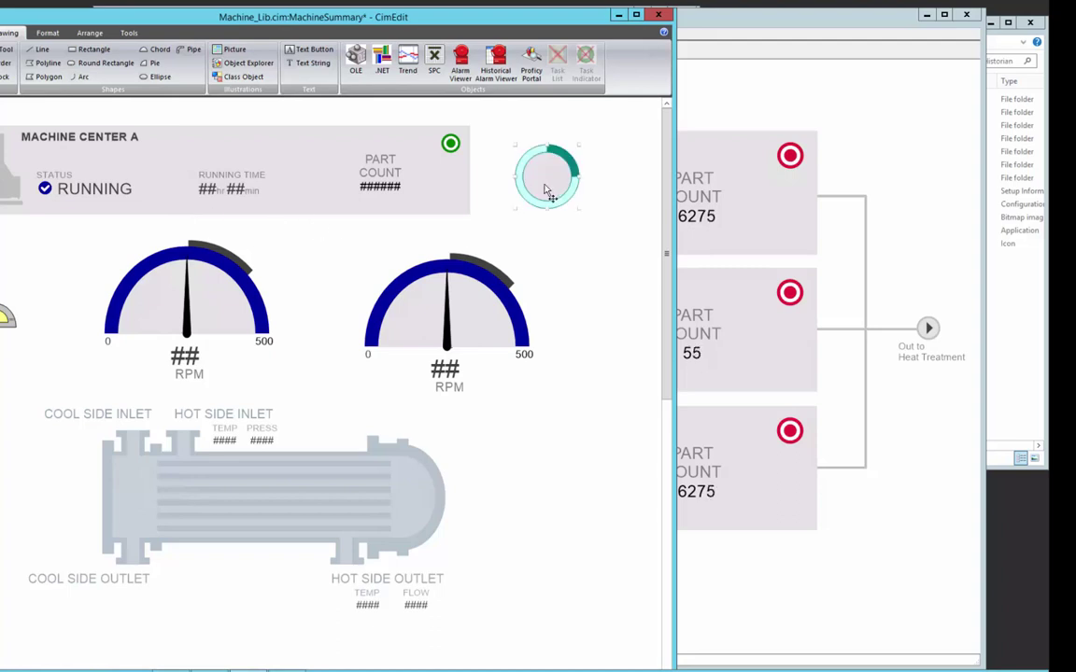
left_click_drag(529, 194, 512, 196)
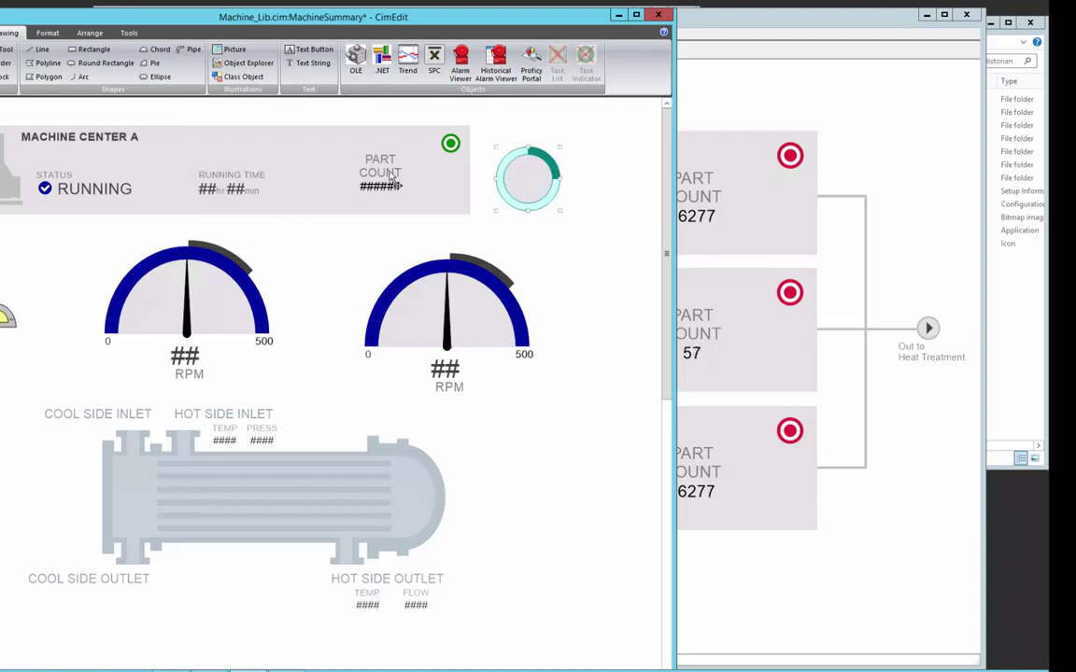
left_click(383, 172)
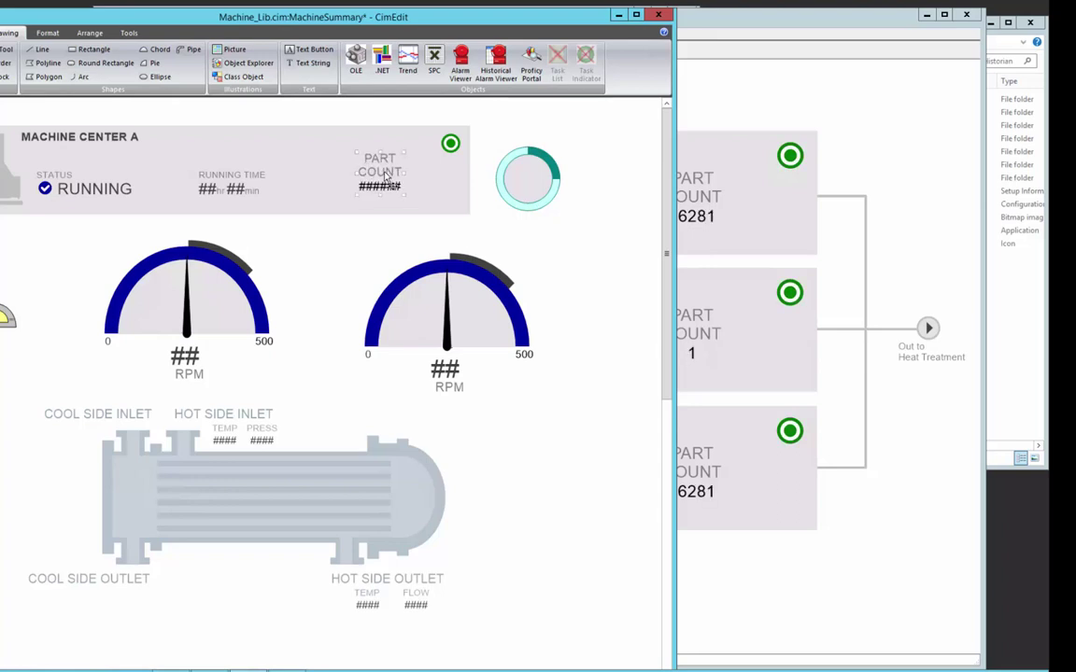
left_click_drag(384, 171, 596, 200)
right_click(595, 196)
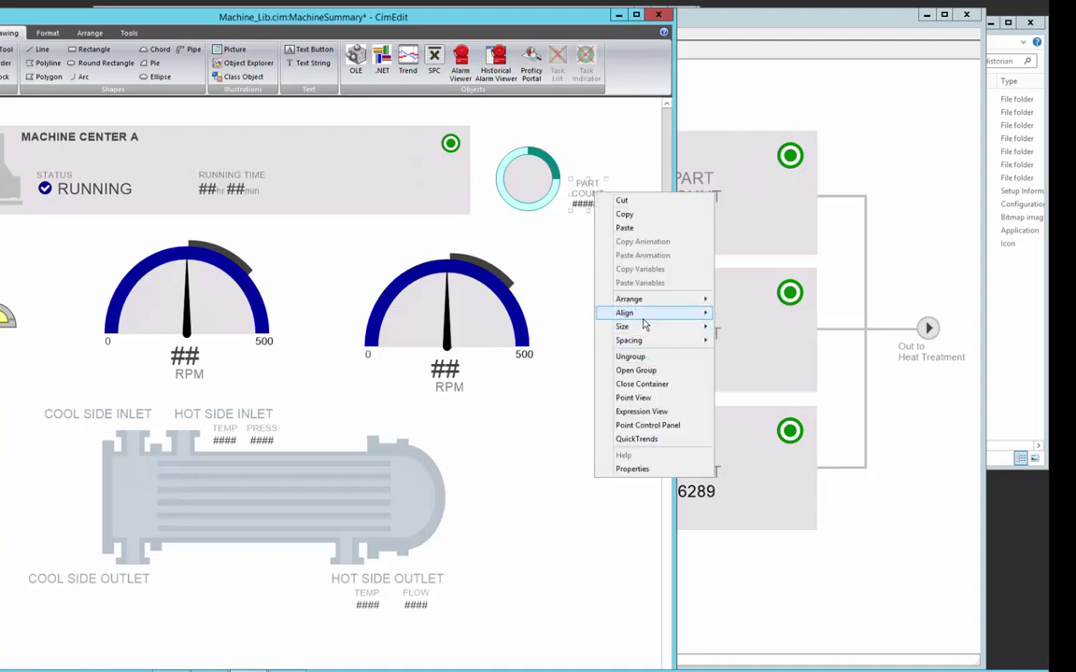
mouse_move(643, 318)
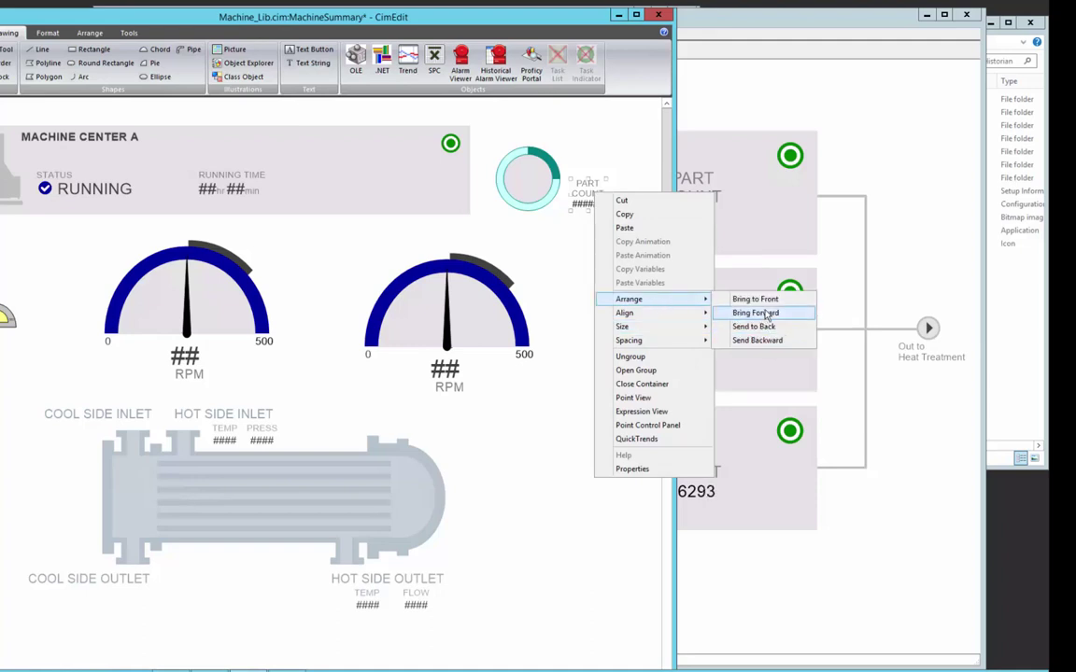
left_click(772, 300)
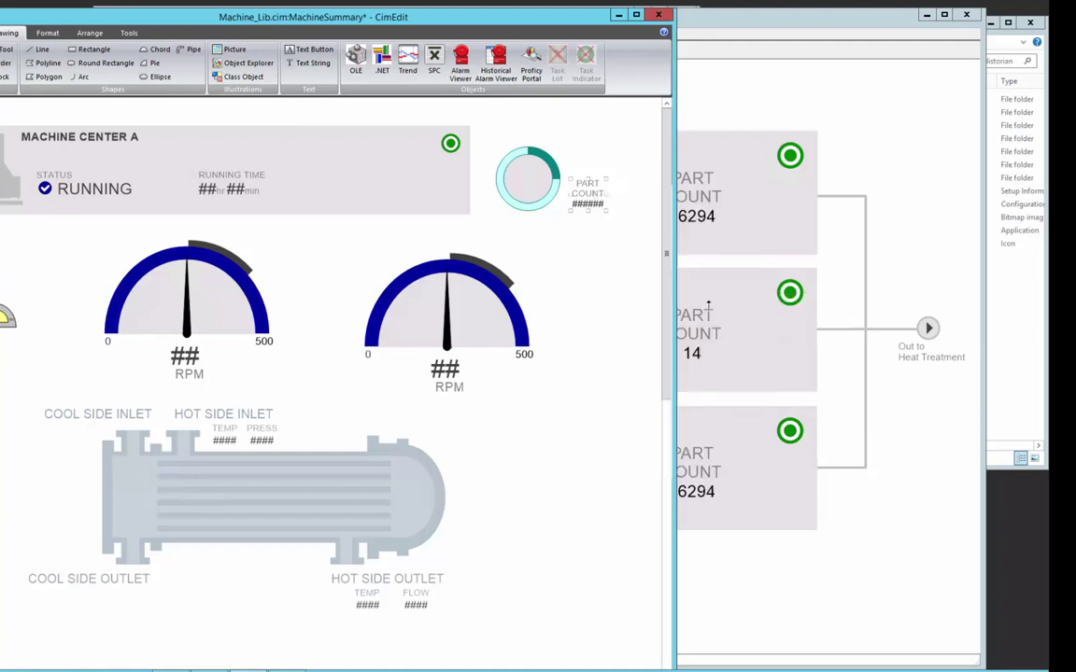
Centre the PART COUNT text on the ring and move both into the Machine Center A panel
left_click(547, 196)
right_click(547, 196)
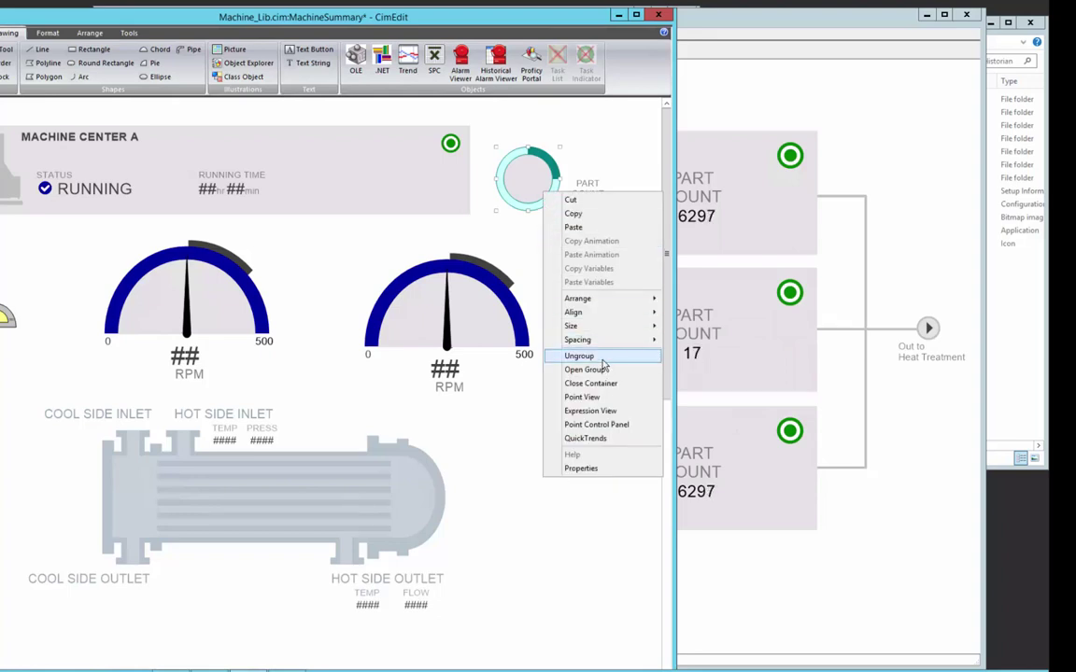
left_click(576, 217)
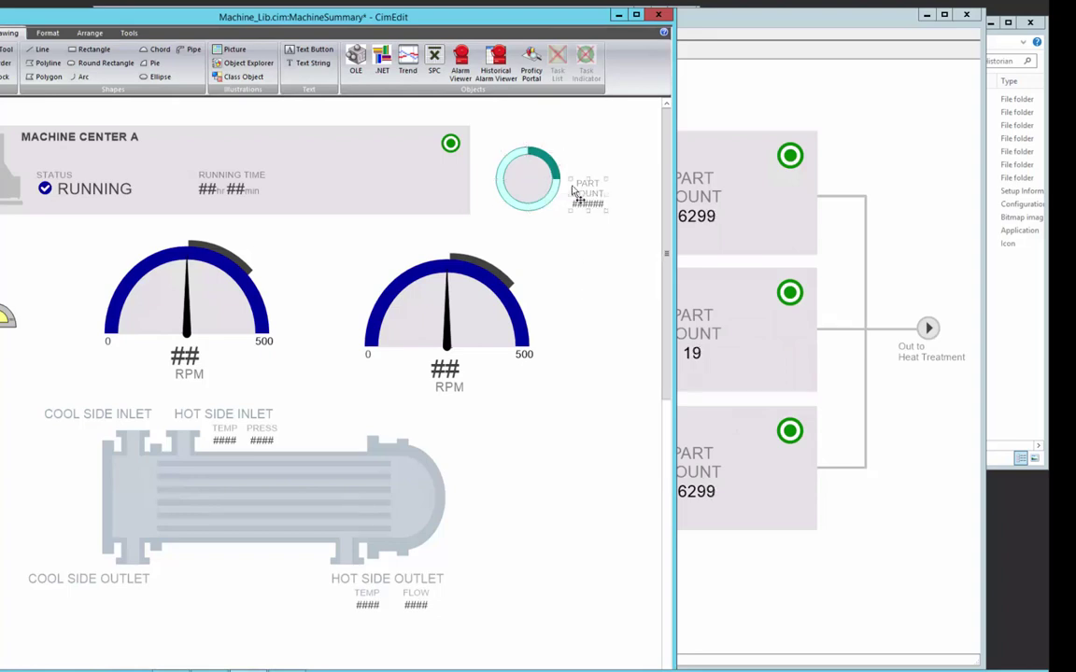
left_click_drag(581, 199, 529, 183)
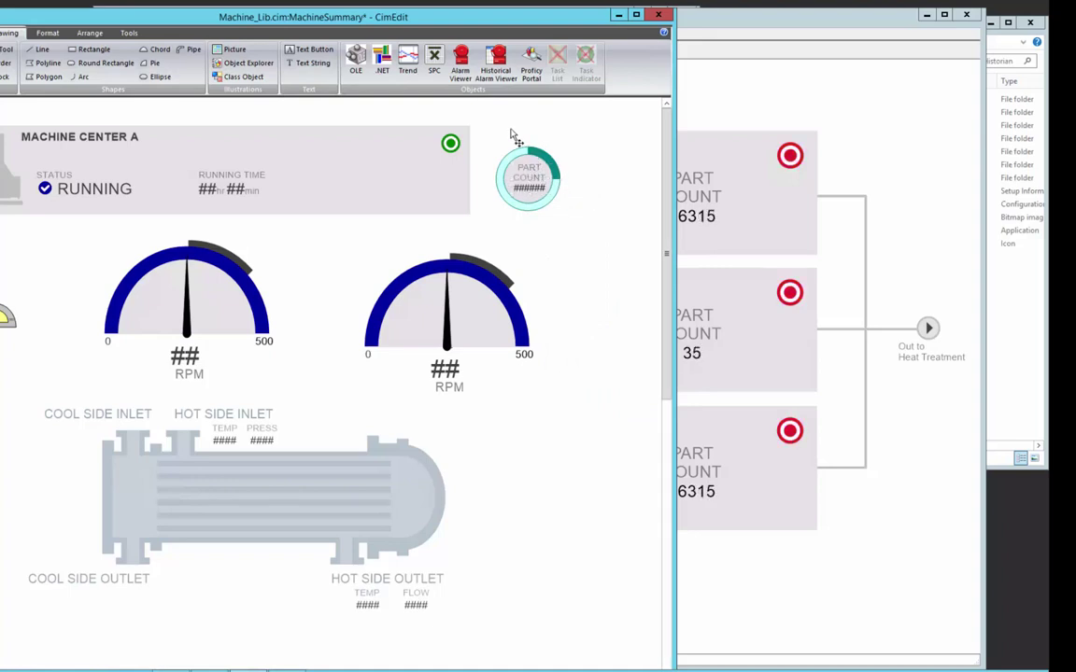
left_click_drag(488, 127, 588, 236)
right_click(543, 187)
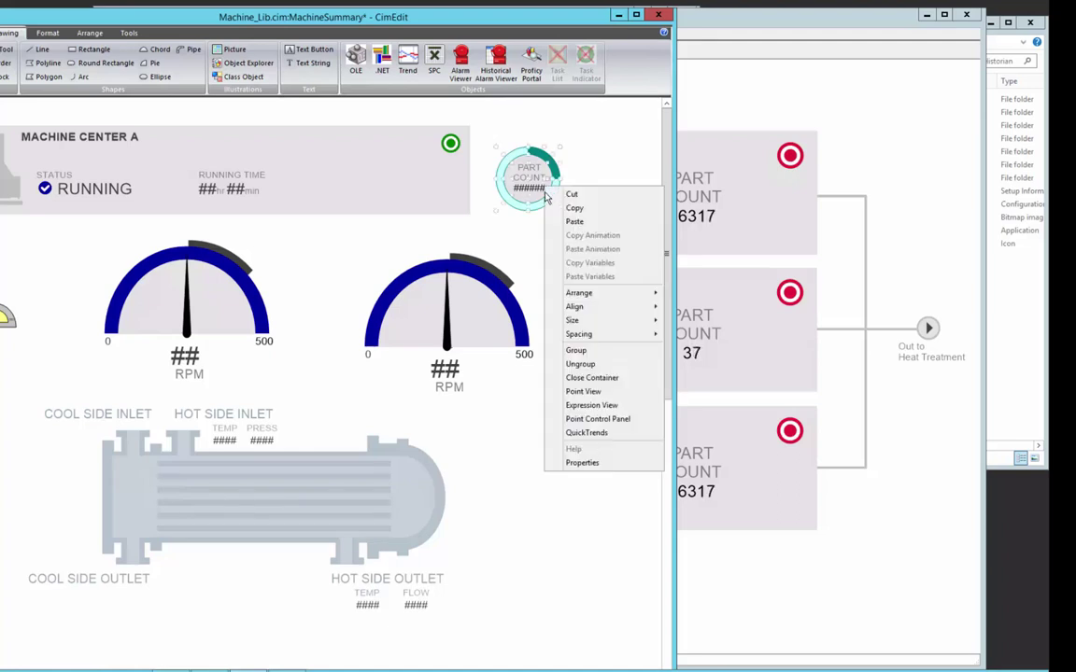
key("Escape")
left_click_drag(499, 173, 396, 179)
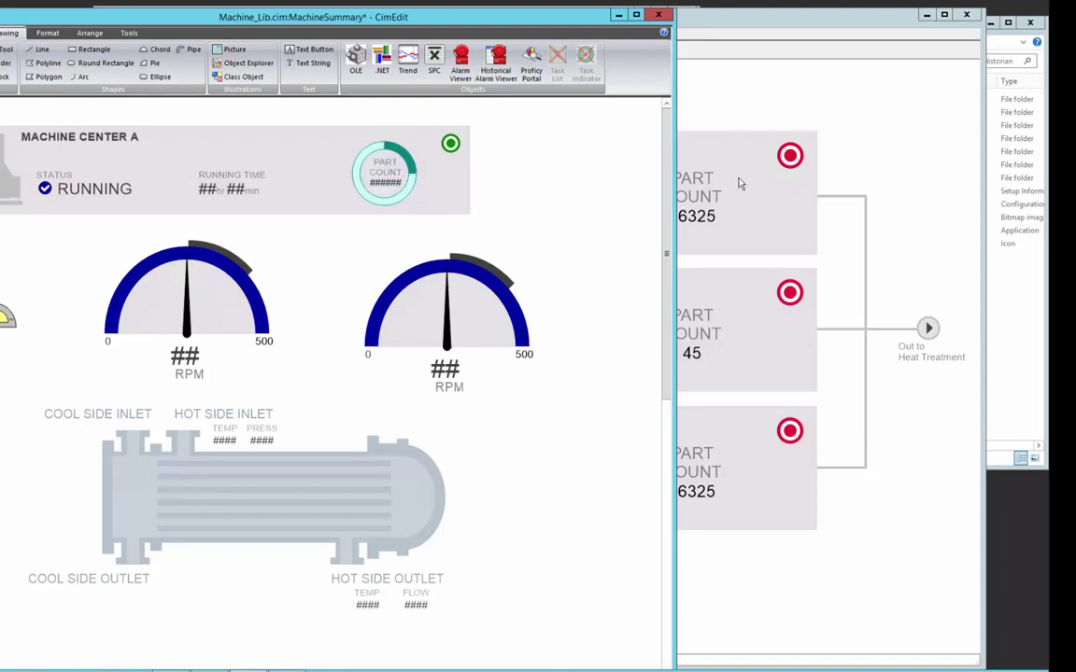
Save MachineSummary, close the running PartProductionArea screen, and return to Workbench
key("ctrl+s")
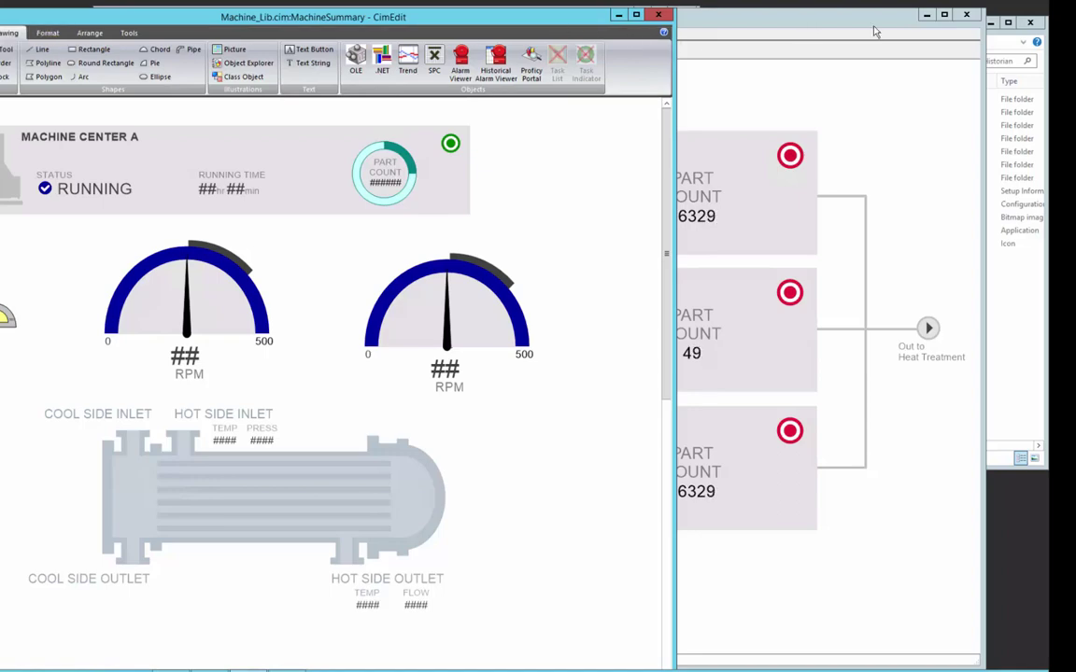
left_click(788, 23)
left_click(966, 15)
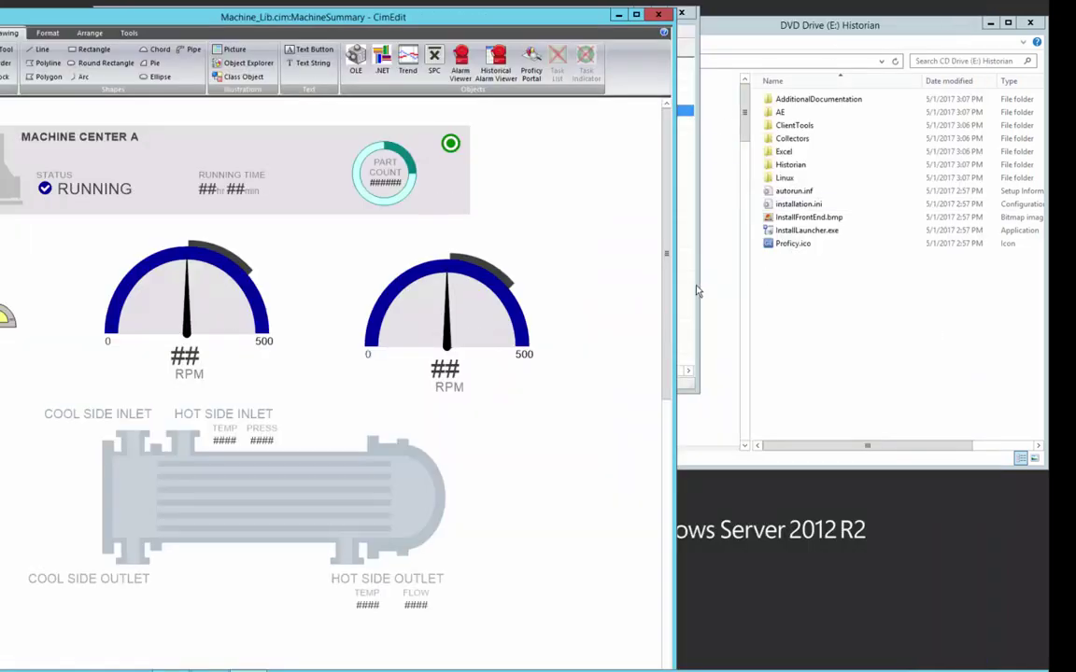
left_click(689, 247)
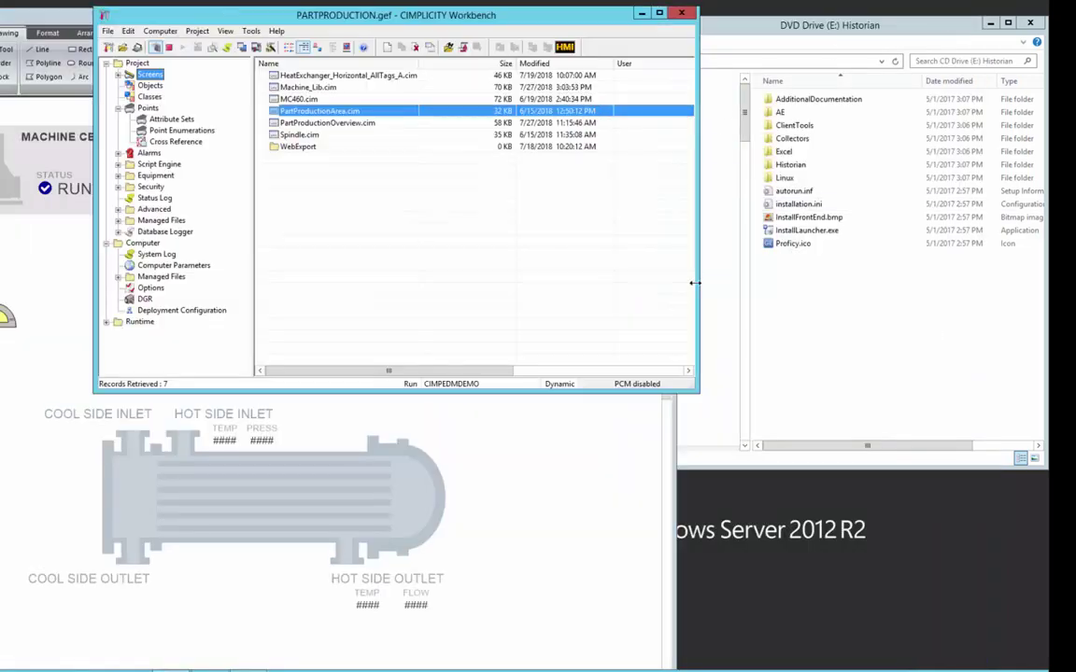
Run PartProductionArea.cim from Workbench to see each mill's part count inside its ring gauge
double_click(341, 111)
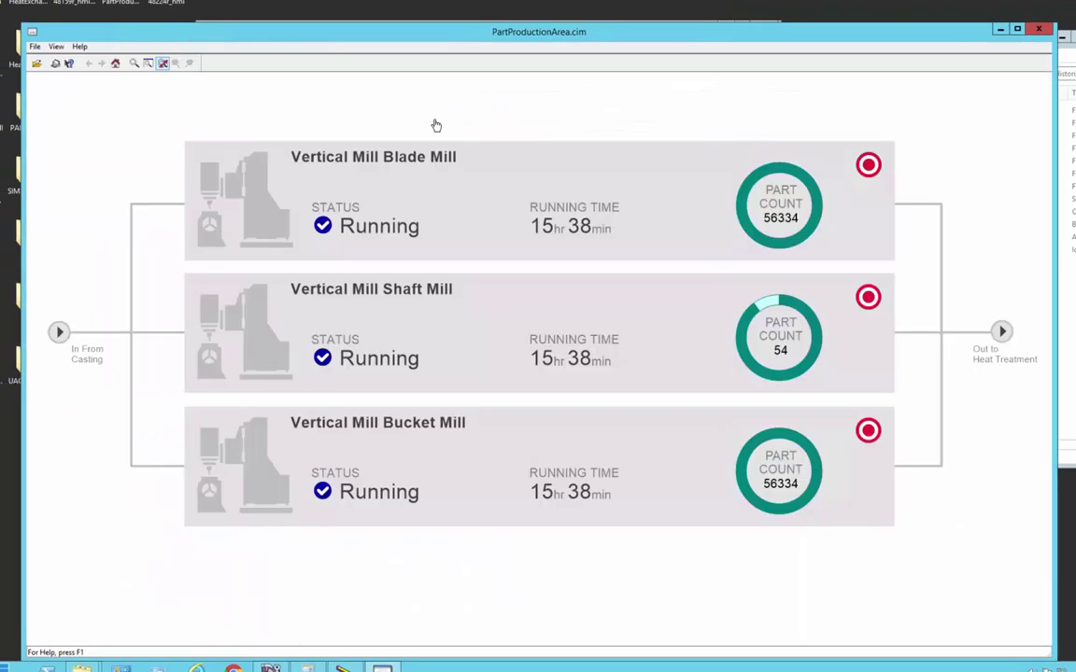